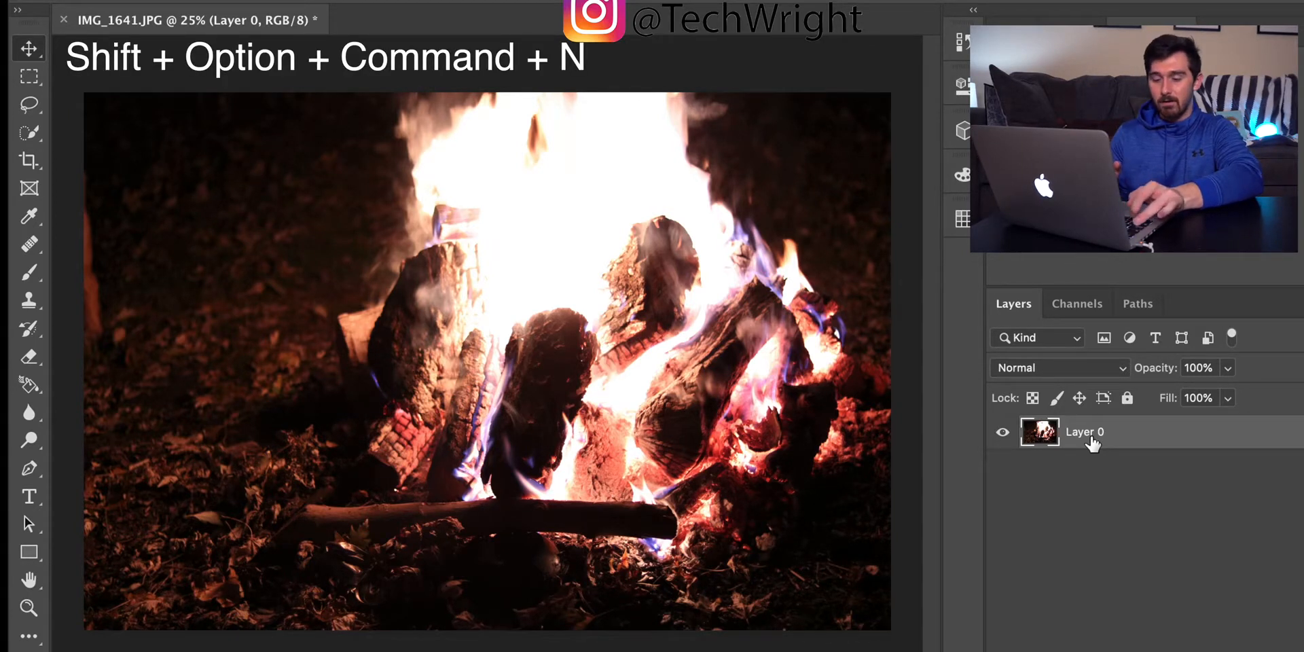
Step: Stamp the visible image onto a new layer and add a Color Balance adjustment with midtones Cyan-Red +12 and Yellow-Blue -17
{"action": "key", "text": "shift+alt+super+n"}
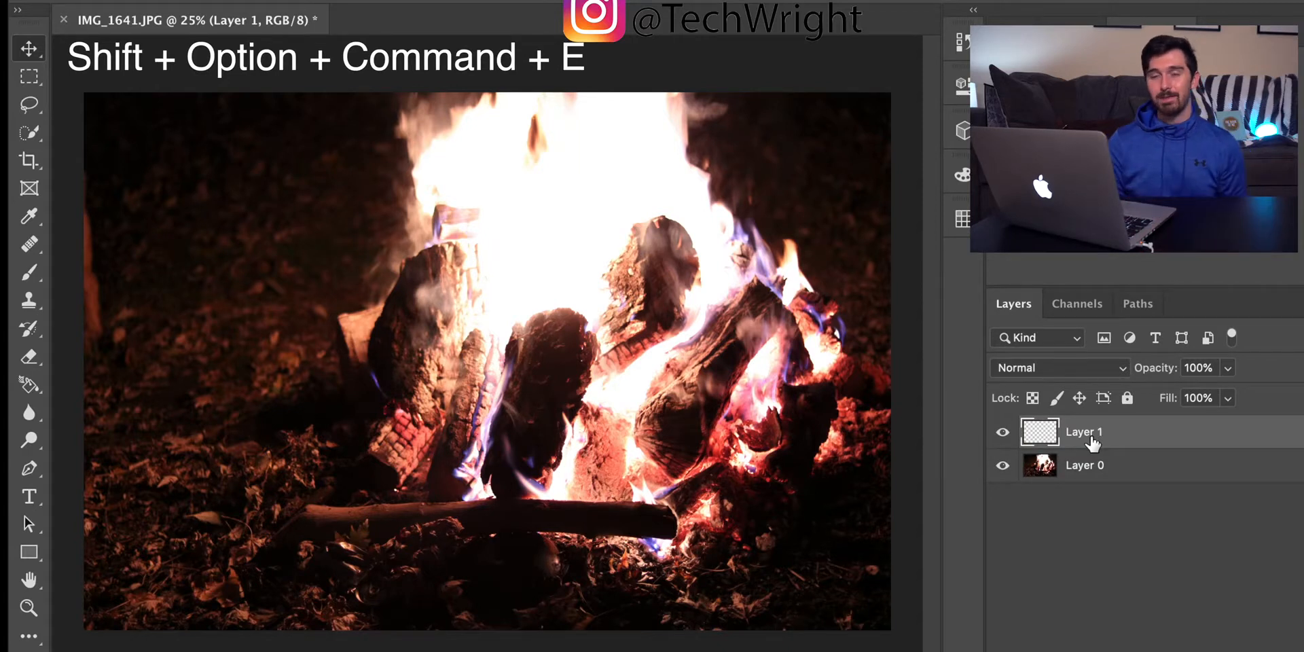
{"action": "key", "text": "shift+alt+super+e"}
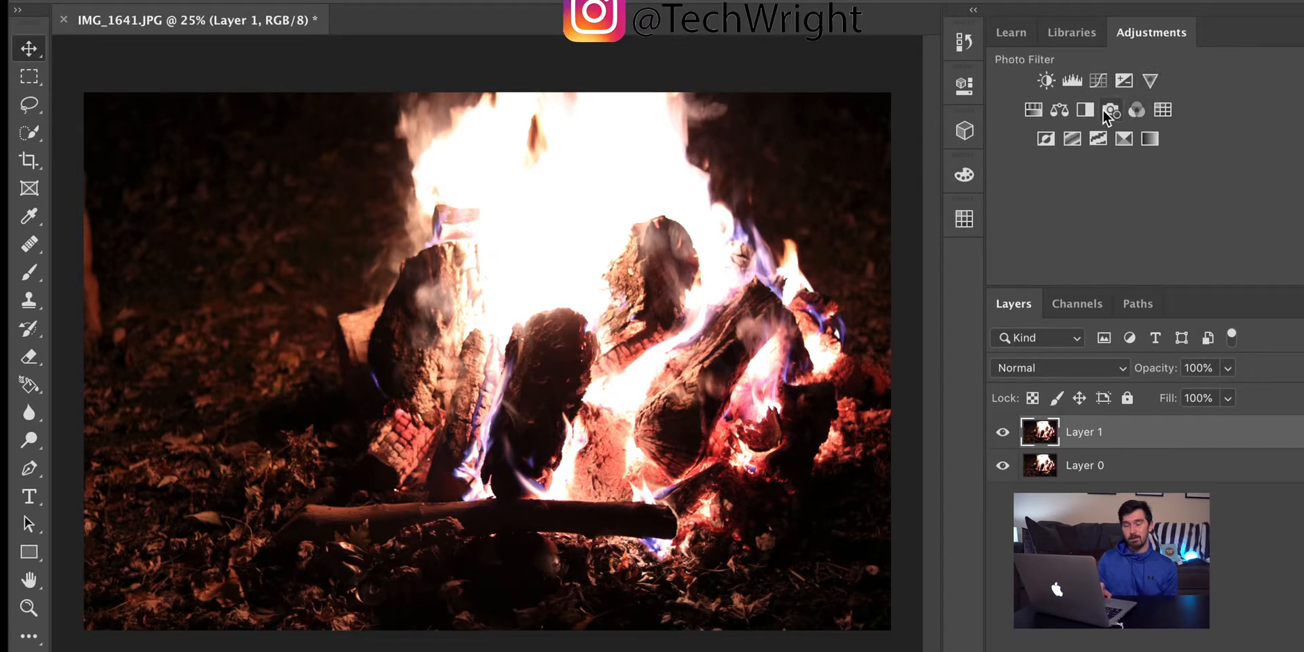
{"action": "left_click", "coordinate": [1060, 111]}
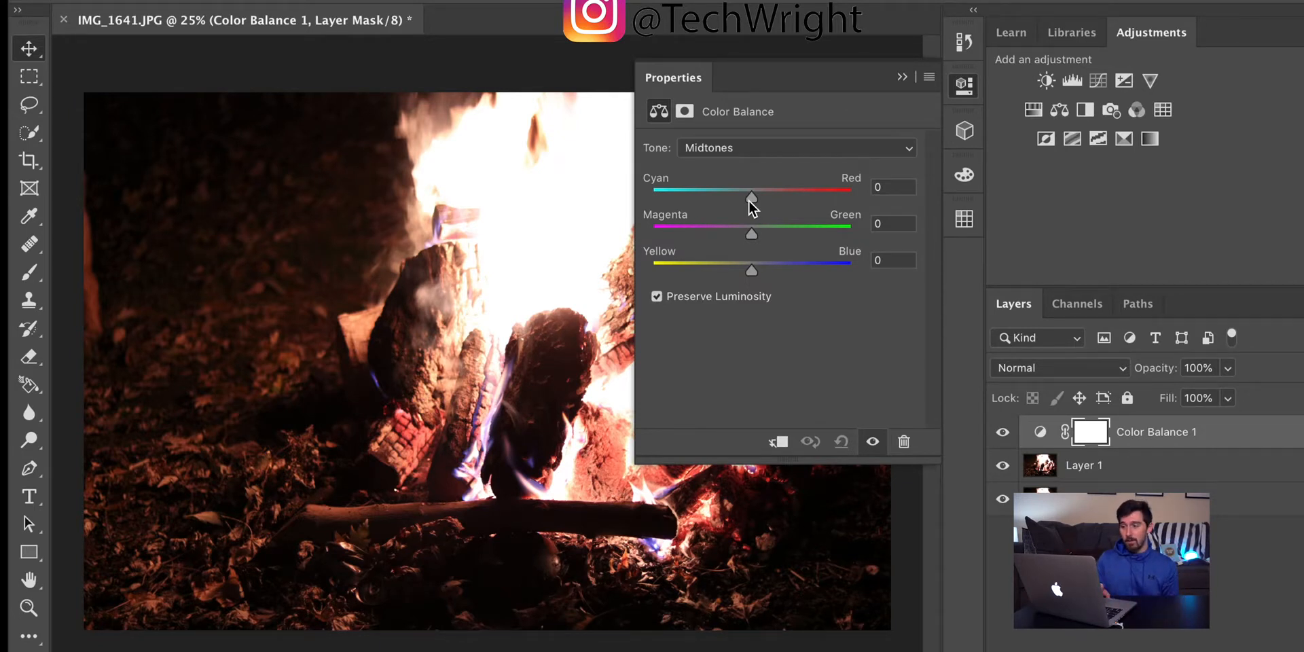
{"action": "mouse_move", "coordinate": [751, 197]}
{"action": "left_mouse_down"}
{"action": "mouse_move", "coordinate": [802, 203]}
{"action": "mouse_move", "coordinate": [765, 197]}
{"action": "left_mouse_up"}
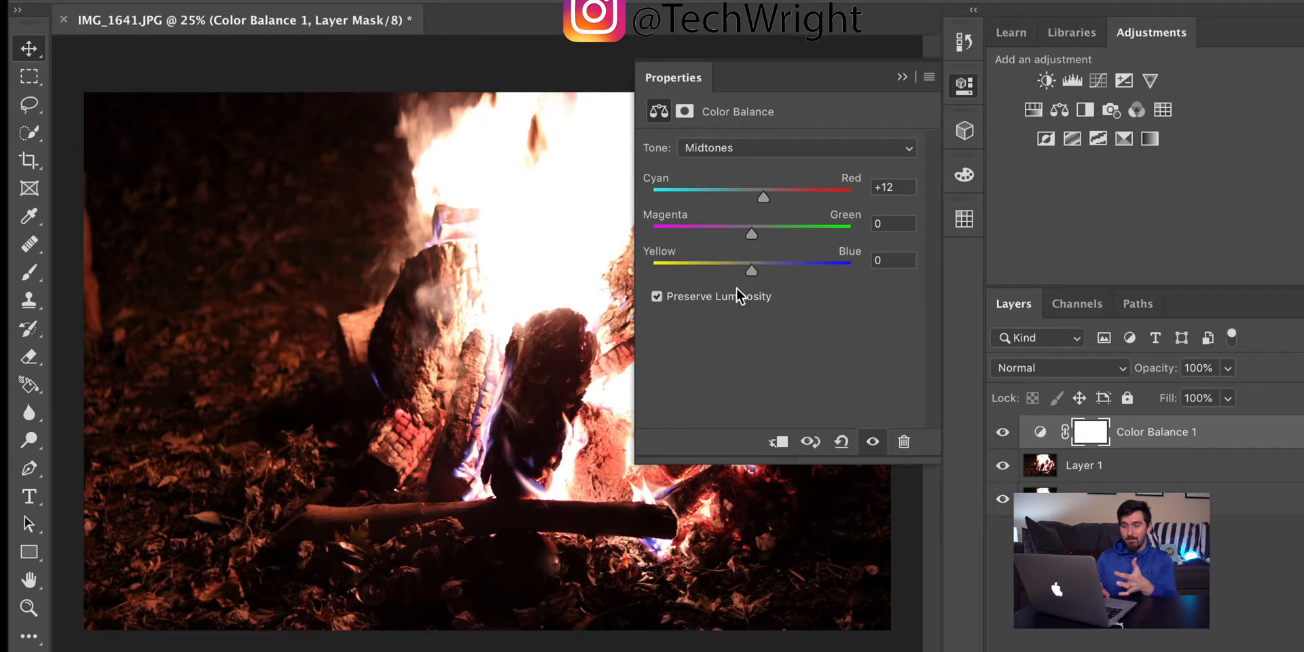
{"action": "mouse_move", "coordinate": [752, 271]}
{"action": "left_mouse_down"}
{"action": "mouse_move", "coordinate": [707, 272]}
{"action": "mouse_move", "coordinate": [747, 272]}
{"action": "mouse_move", "coordinate": [736, 270]}
{"action": "left_mouse_up"}
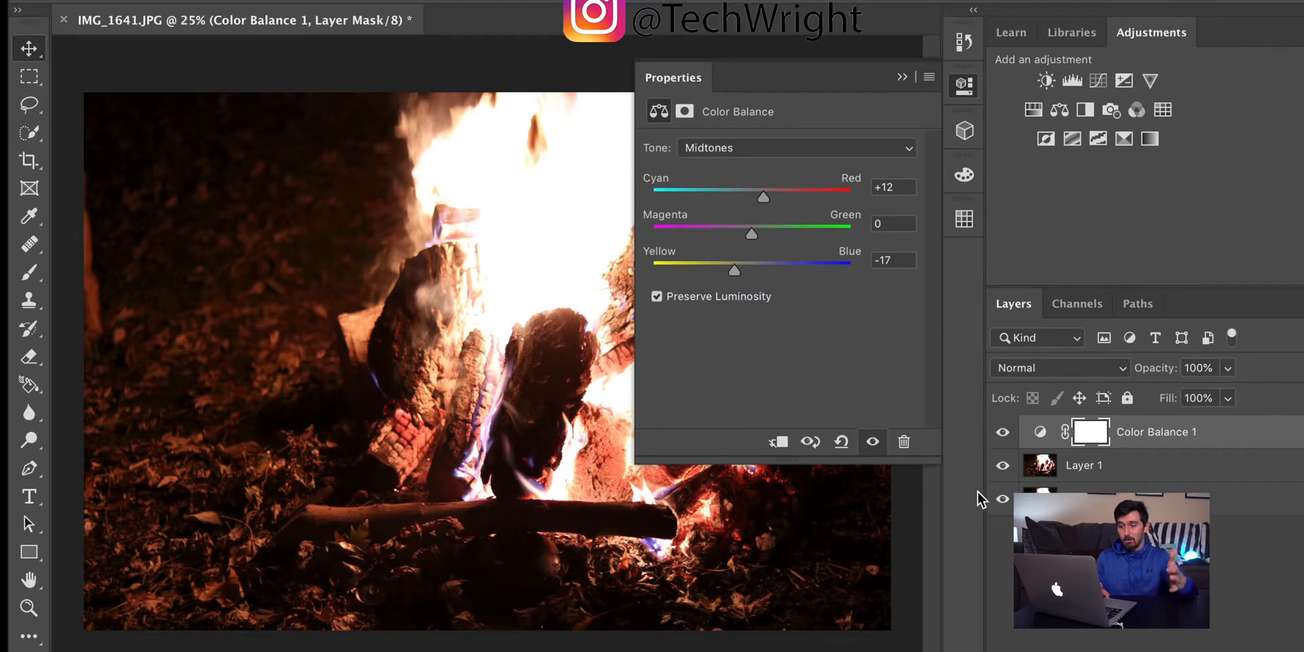
Step: Compare the photo with and without the Color Balance adjustment, leaving that adjustment layer hidden
{"action": "left_click", "coordinate": [1003, 432]}
{"action": "left_click", "coordinate": [1002, 433]}
{"action": "left_click", "coordinate": [1002, 434]}
{"action": "left_click", "coordinate": [1002, 434]}
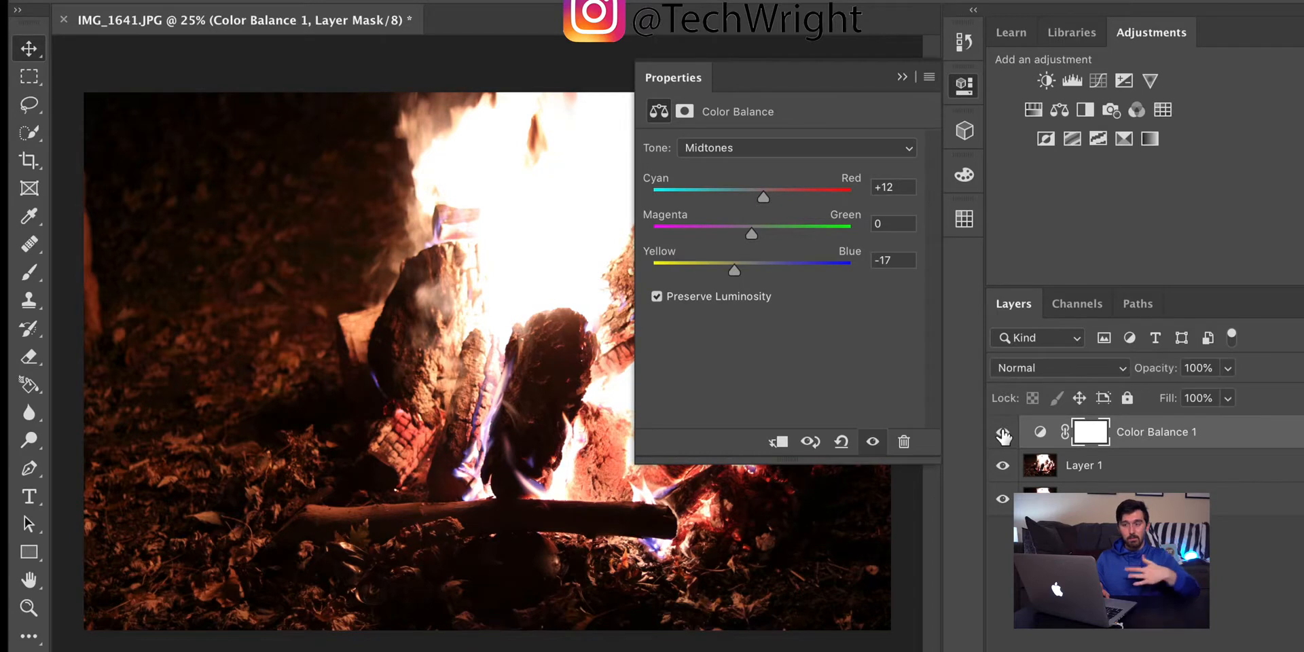
{"action": "left_click", "coordinate": [1002, 434]}
{"action": "left_click", "coordinate": [1002, 433]}
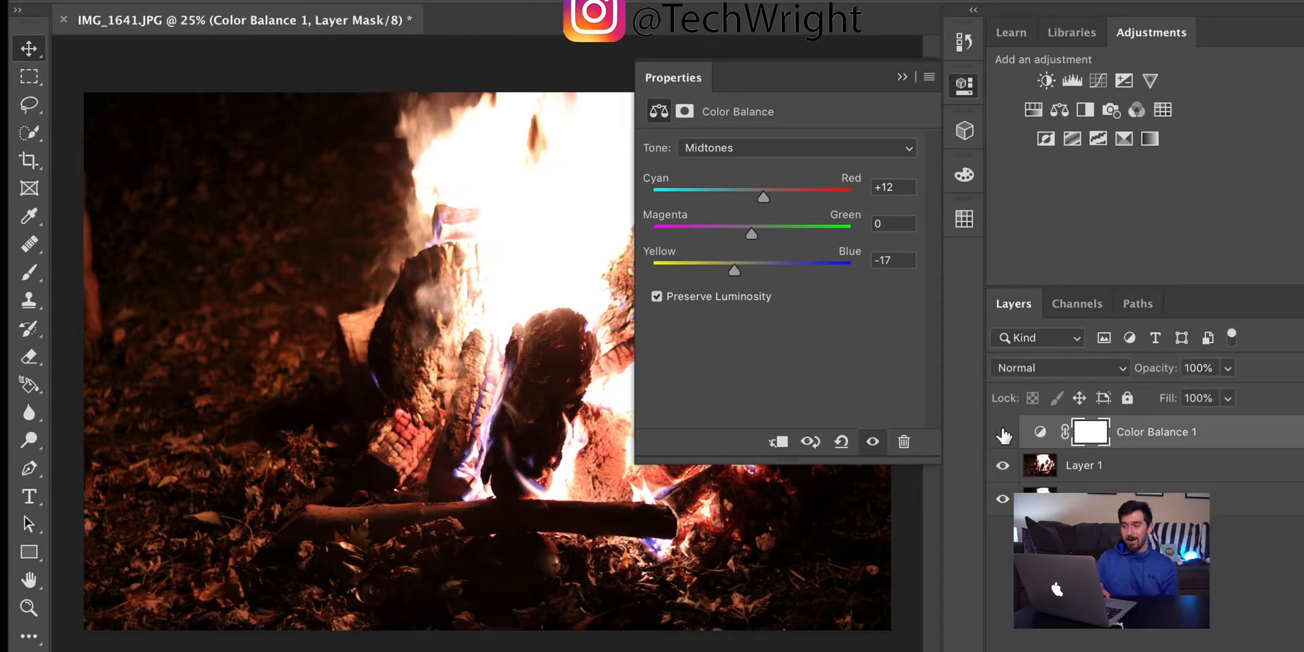
{"action": "left_click", "coordinate": [1002, 433]}
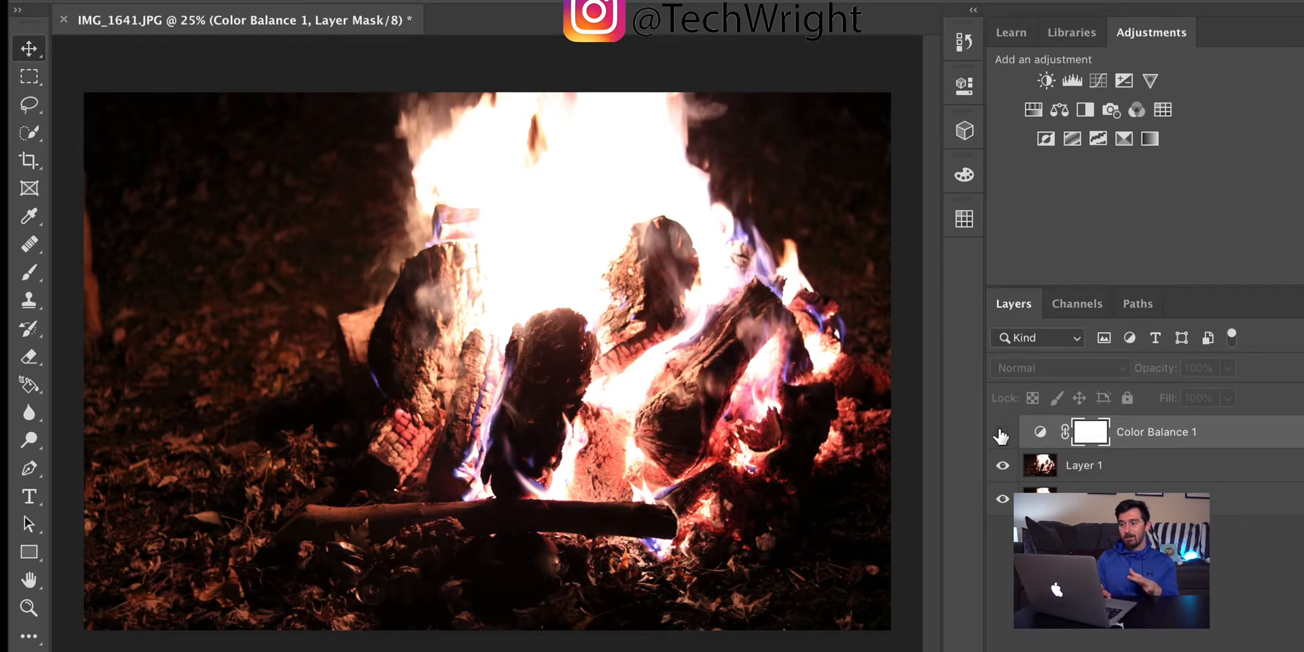
Step: Add a Curves adjustment and place three points on the RGB curve at its highlight, midtone and shadow quarter marks
{"action": "left_click", "coordinate": [1098, 81]}
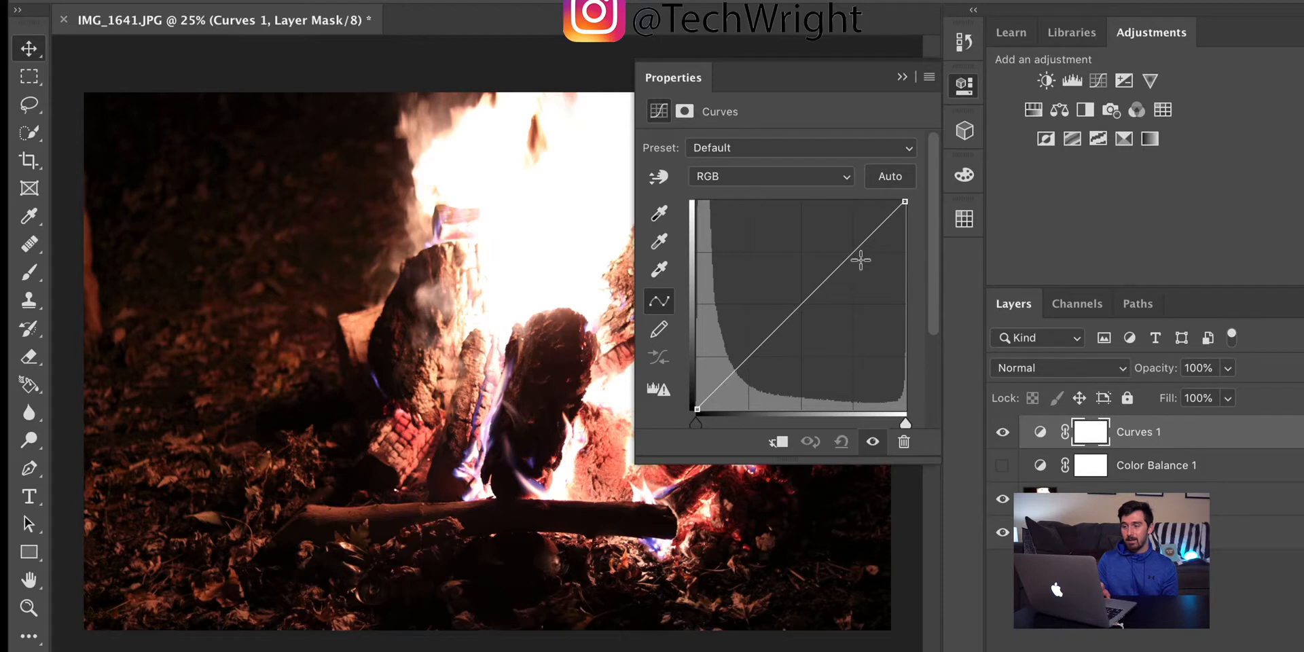
{"action": "left_click", "coordinate": [851, 253]}
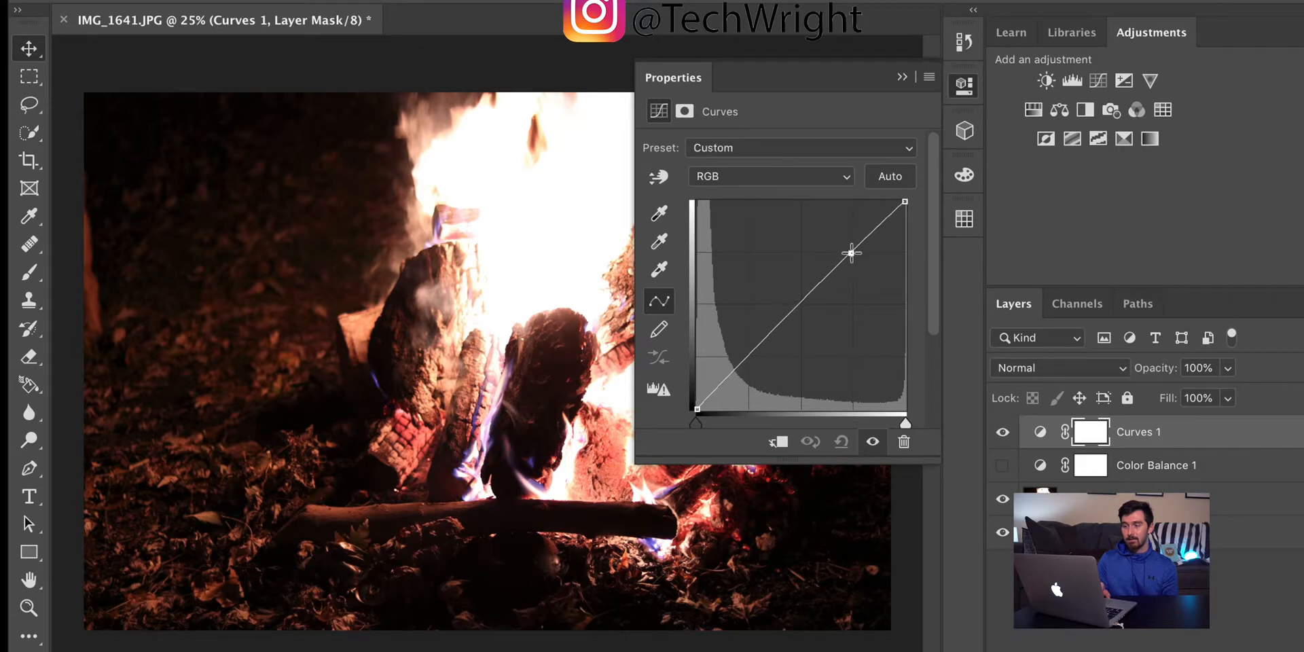
{"action": "left_click", "coordinate": [800, 307]}
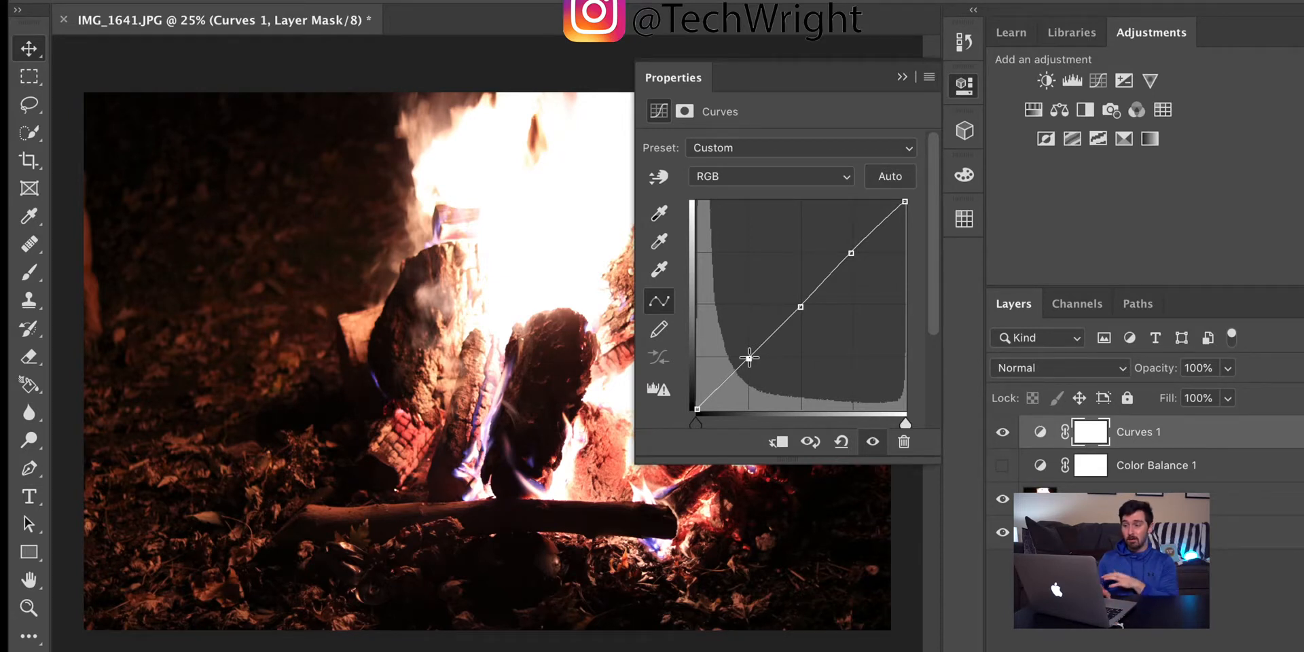
{"action": "left_click", "coordinate": [749, 357]}
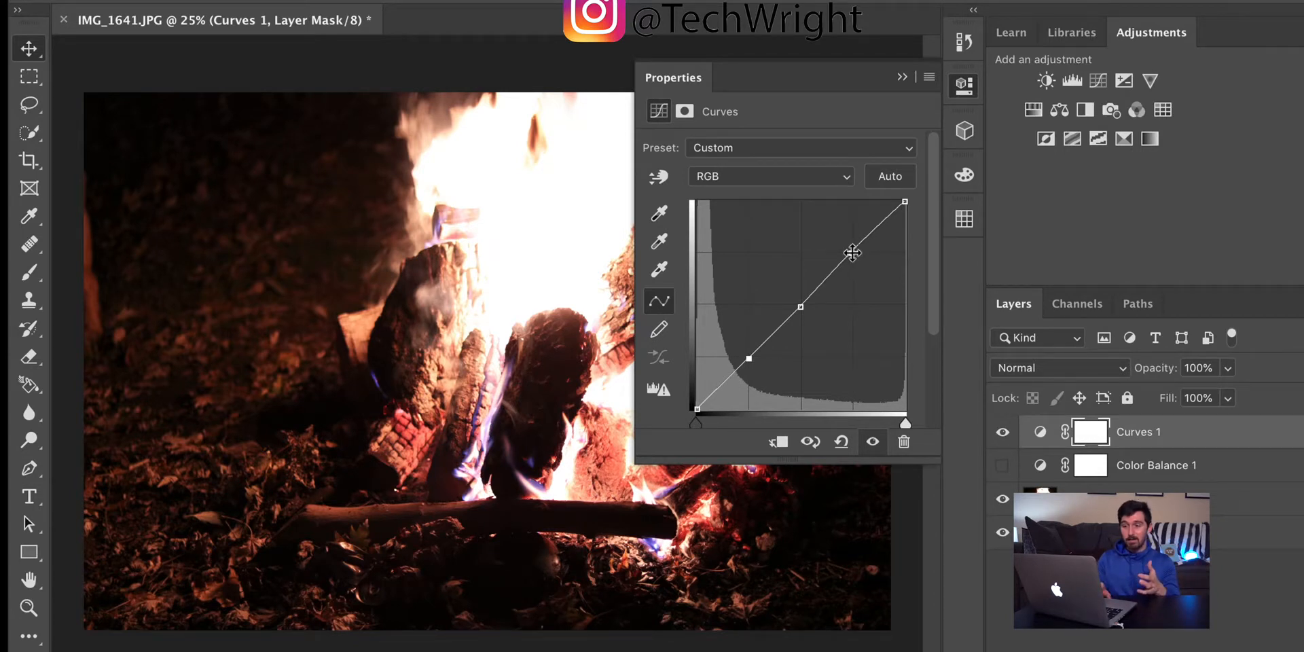
Step: Bend the RGB curve into a gentle S by lowering the white endpoint, darkening the shadow point slightly and raising the highlight point
{"action": "left_click_drag", "start_coordinate": [850, 252], "coordinate": [853, 256]}
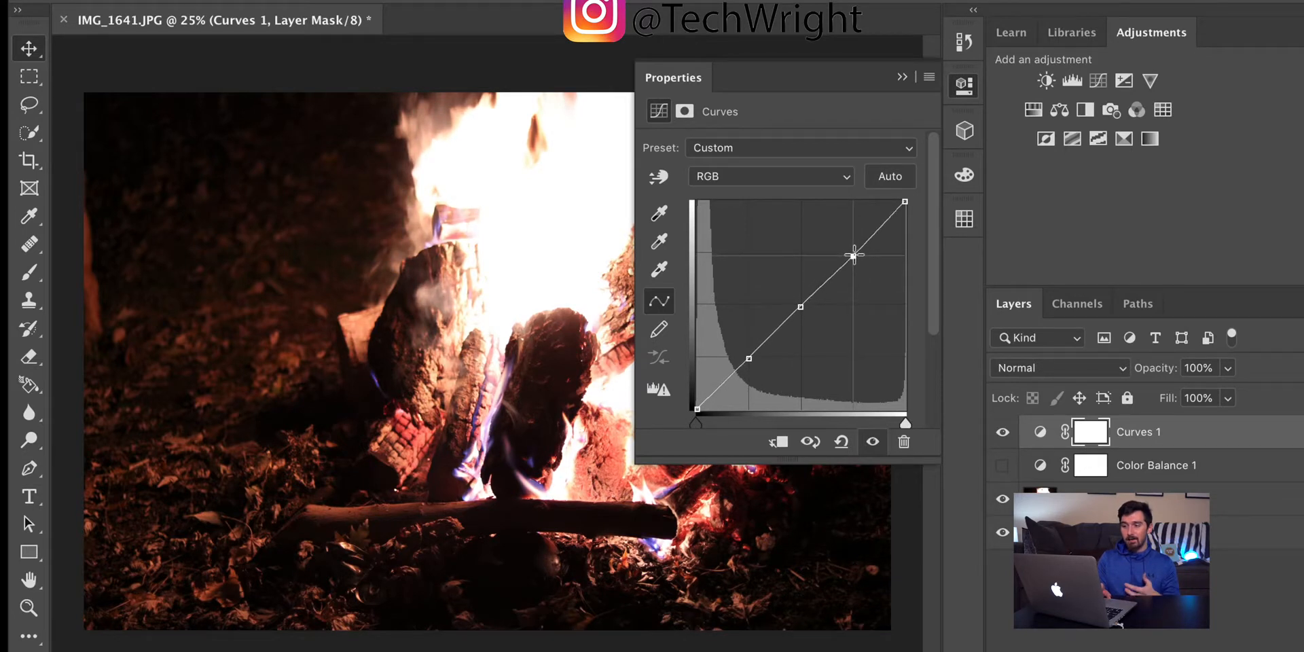
{"action": "left_click", "coordinate": [905, 201]}
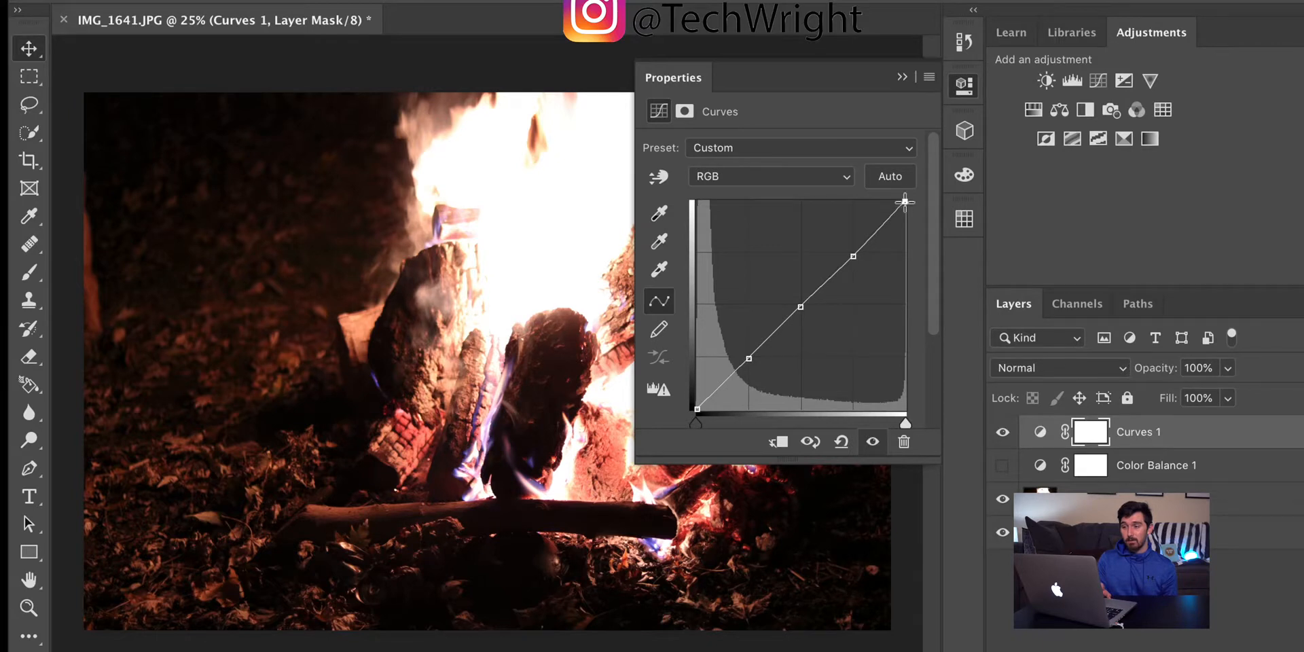
{"action": "left_click_drag", "start_coordinate": [907, 205], "coordinate": [910, 212]}
{"action": "left_click_drag", "start_coordinate": [911, 213], "coordinate": [912, 214]}
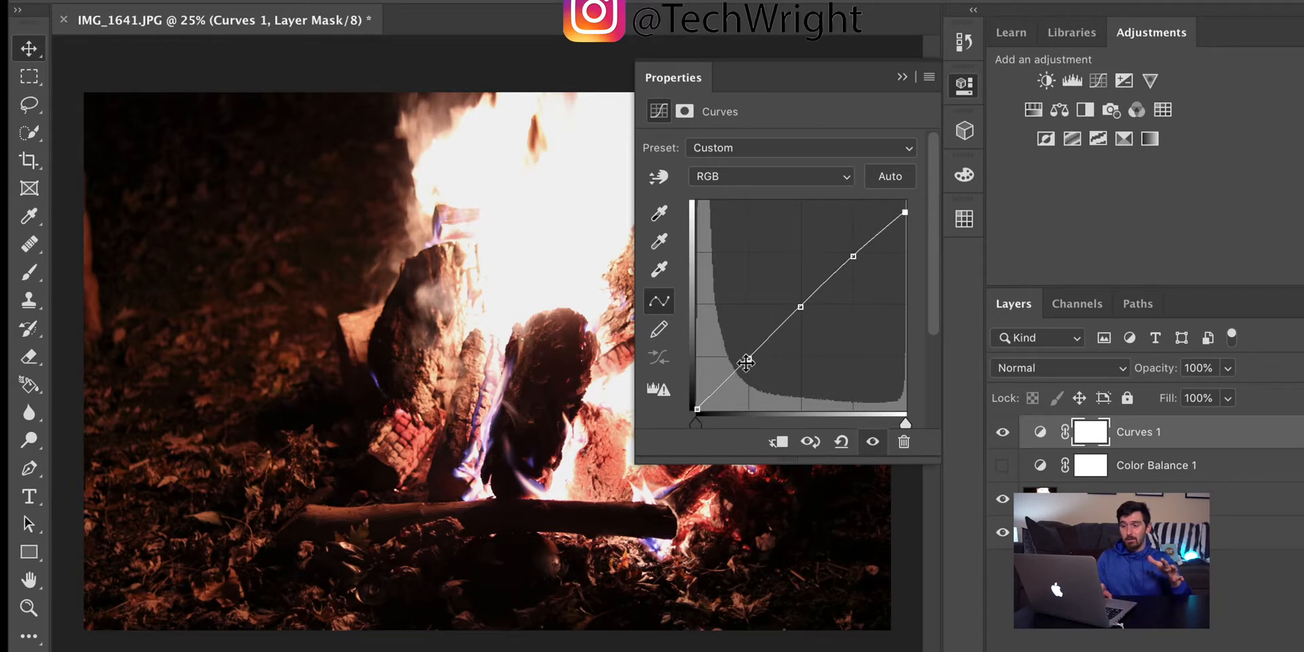
{"action": "mouse_move", "coordinate": [746, 363]}
{"action": "left_mouse_down"}
{"action": "mouse_move", "coordinate": [737, 344]}
{"action": "mouse_move", "coordinate": [755, 357]}
{"action": "left_mouse_up"}
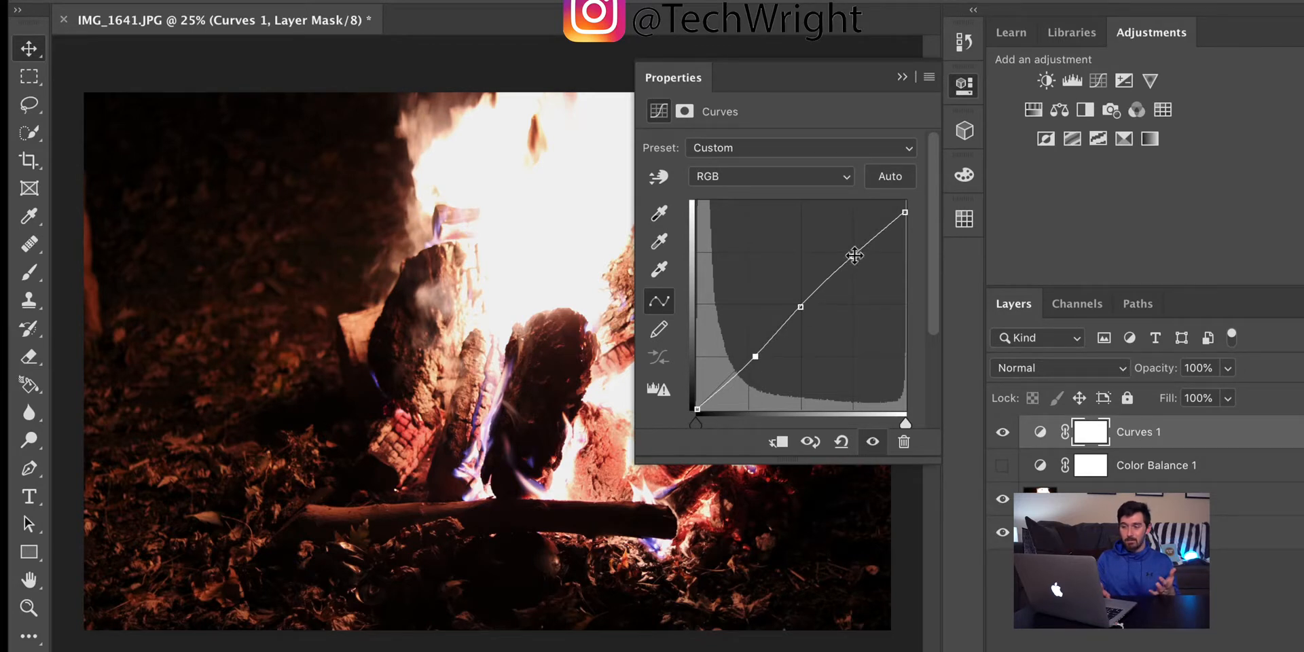
{"action": "left_click_drag", "start_coordinate": [853, 256], "coordinate": [850, 250]}
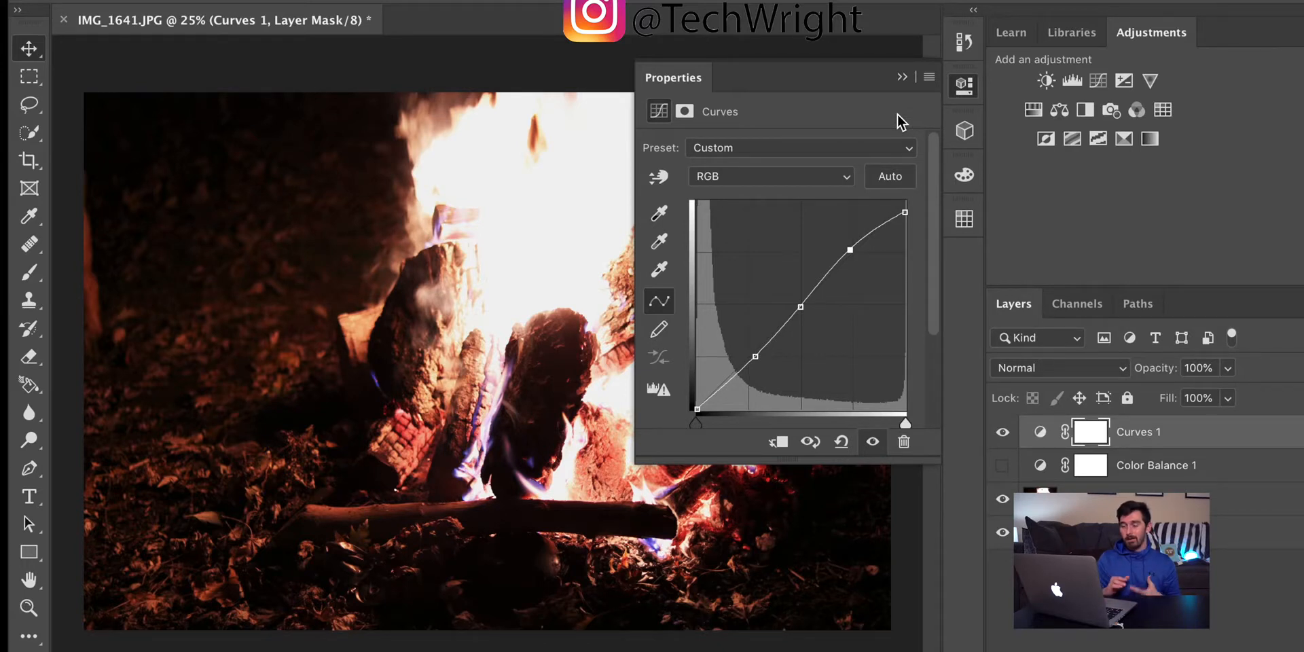
{"action": "left_click", "coordinate": [903, 76]}
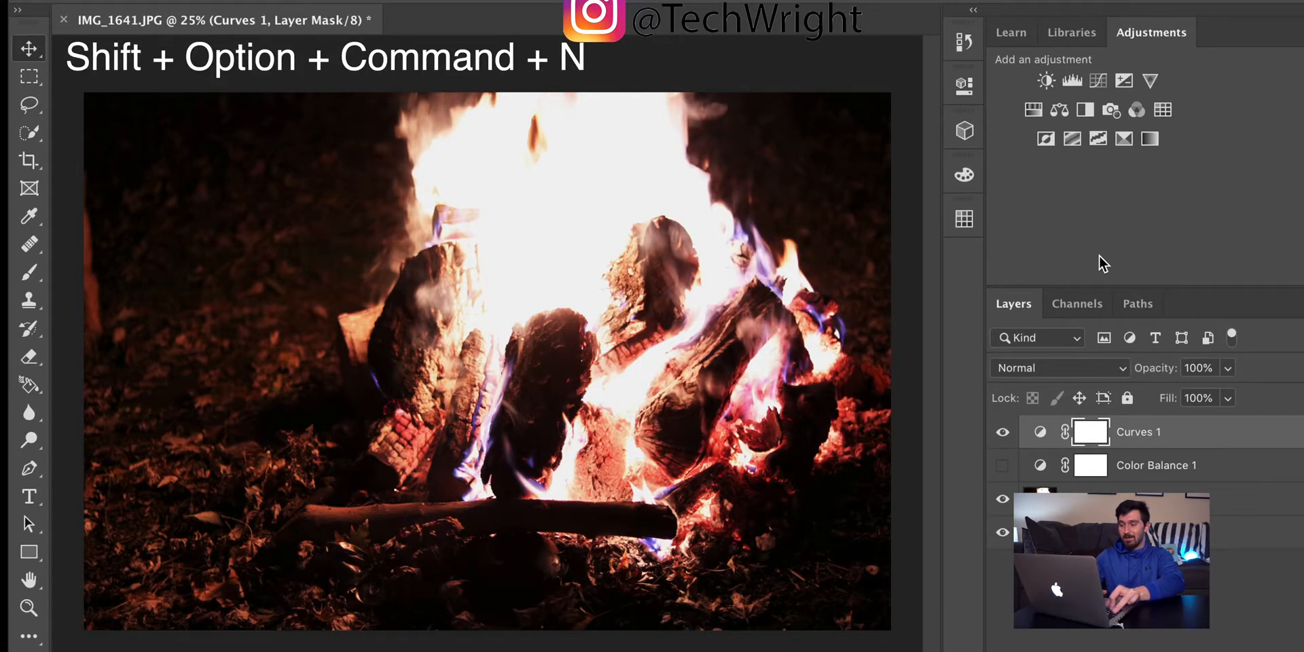
Step: Stamp the visible image onto a new layer above Curves 1 and hide the Curves 1 and Layer 1 layers
{"action": "key", "text": "shift+alt+super+n"}
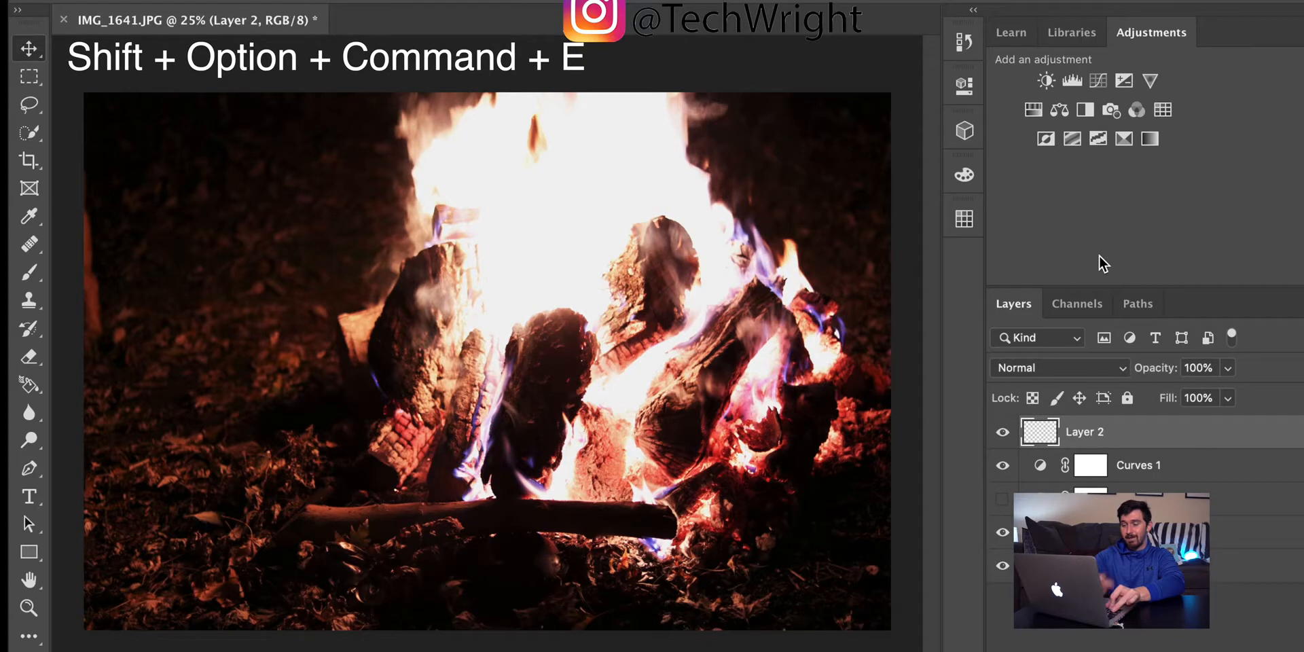
{"action": "key", "text": "shift+alt+super+e"}
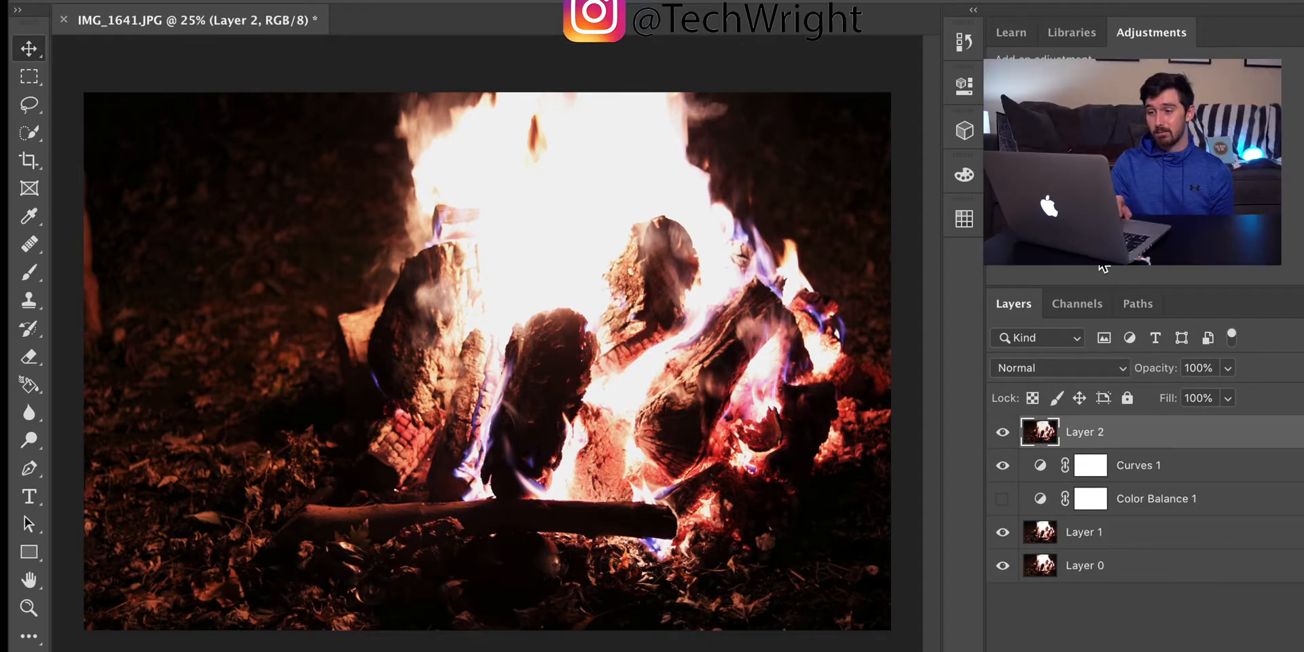
{"action": "left_click", "coordinate": [1003, 466]}
{"action": "left_click", "coordinate": [1002, 533]}
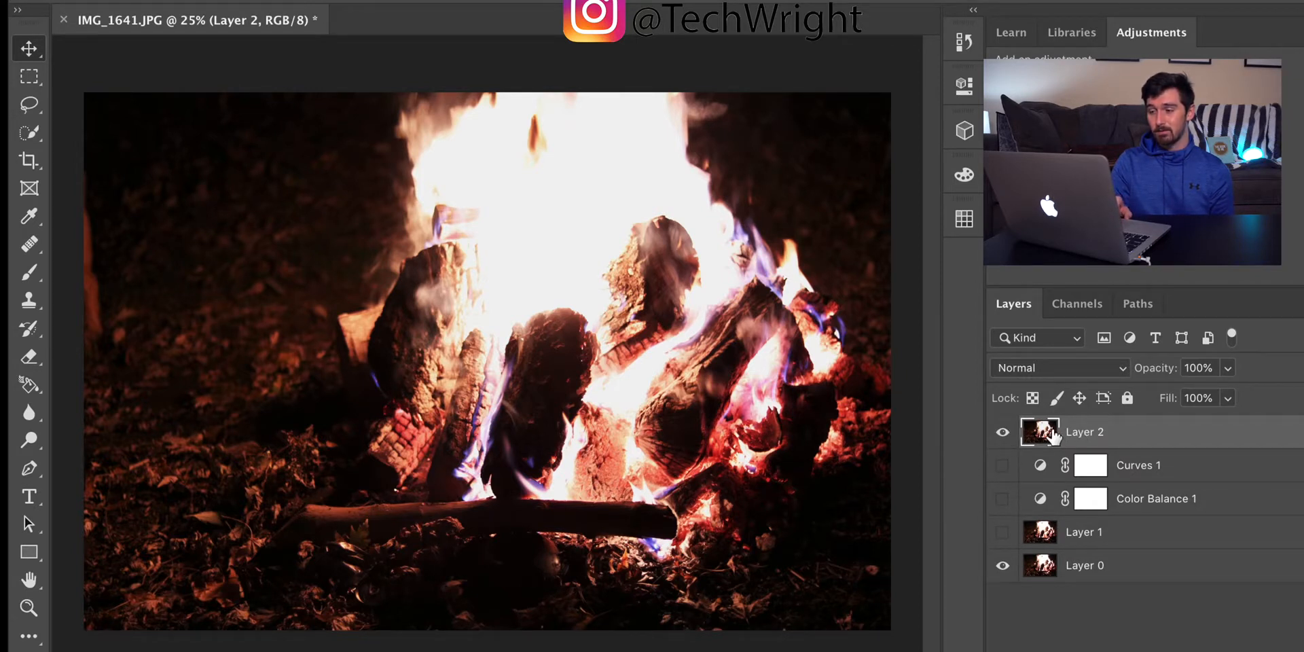
Step: Compare the stamped Layer 2 with the original photo by switching its visibility, leaving Layer 2 shown
{"action": "left_click", "coordinate": [1002, 433]}
{"action": "left_click", "coordinate": [1002, 433]}
{"action": "left_click", "coordinate": [1002, 432]}
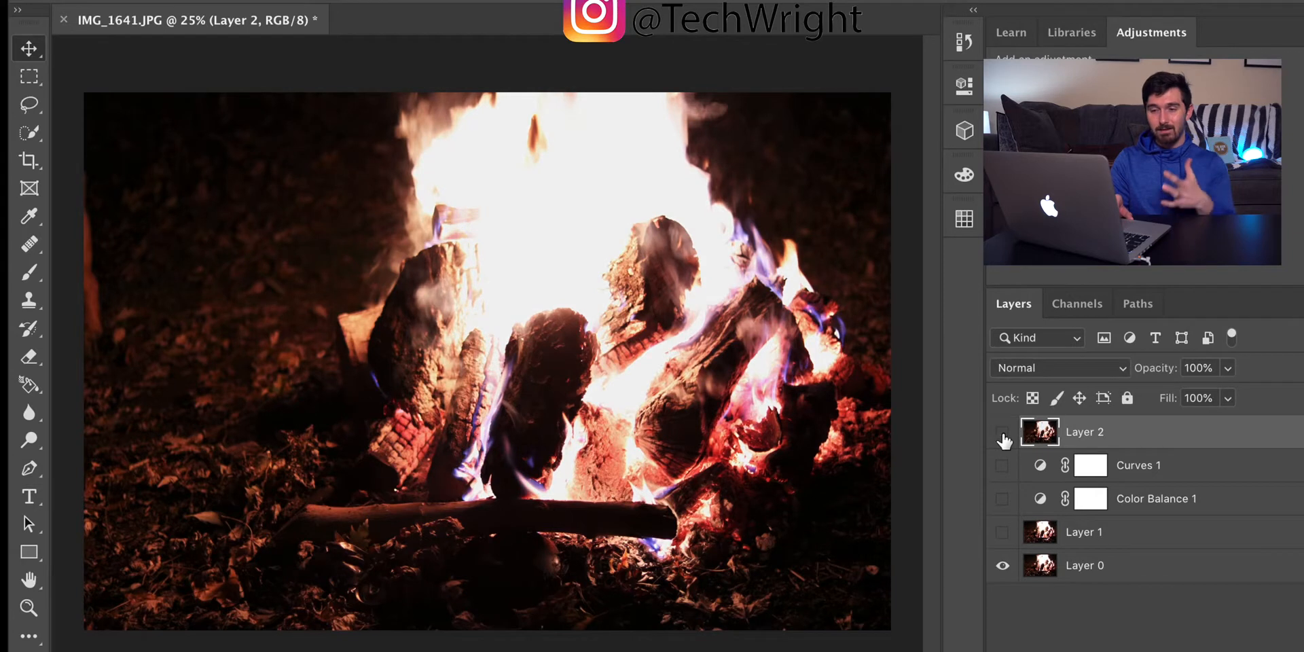
{"action": "left_click", "coordinate": [1003, 433]}
{"action": "left_click", "coordinate": [1002, 434]}
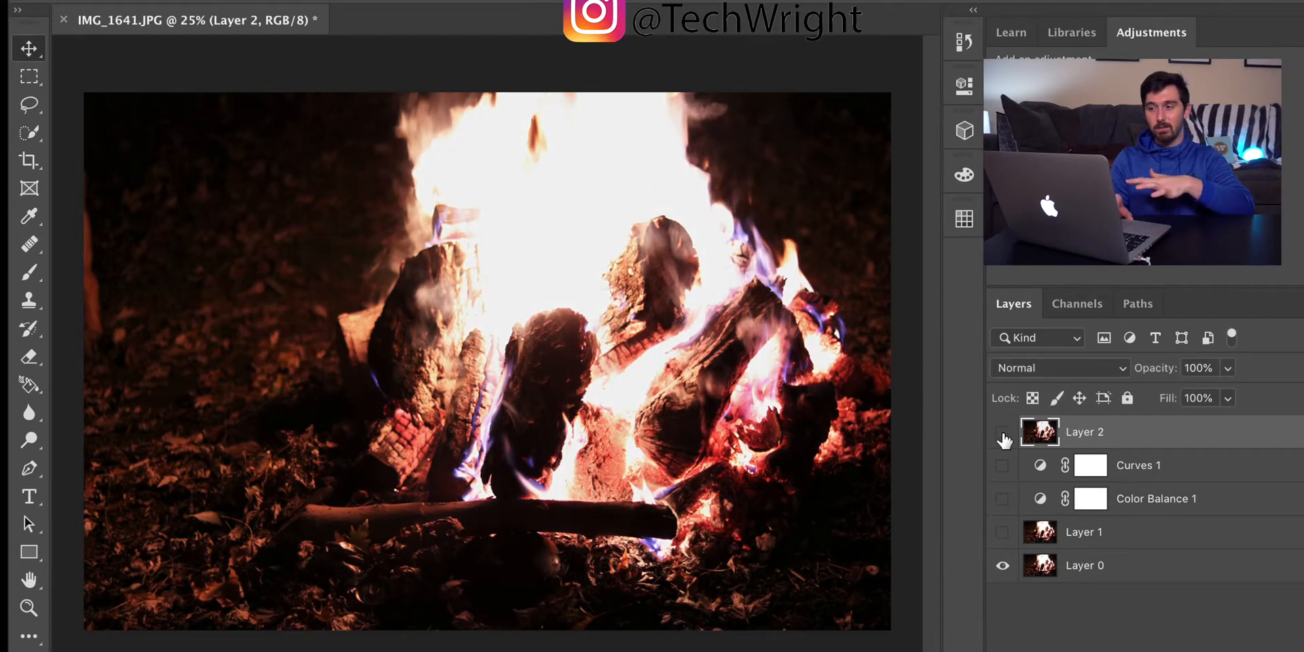
{"action": "left_click", "coordinate": [1002, 433]}
{"action": "left_click", "coordinate": [1002, 433]}
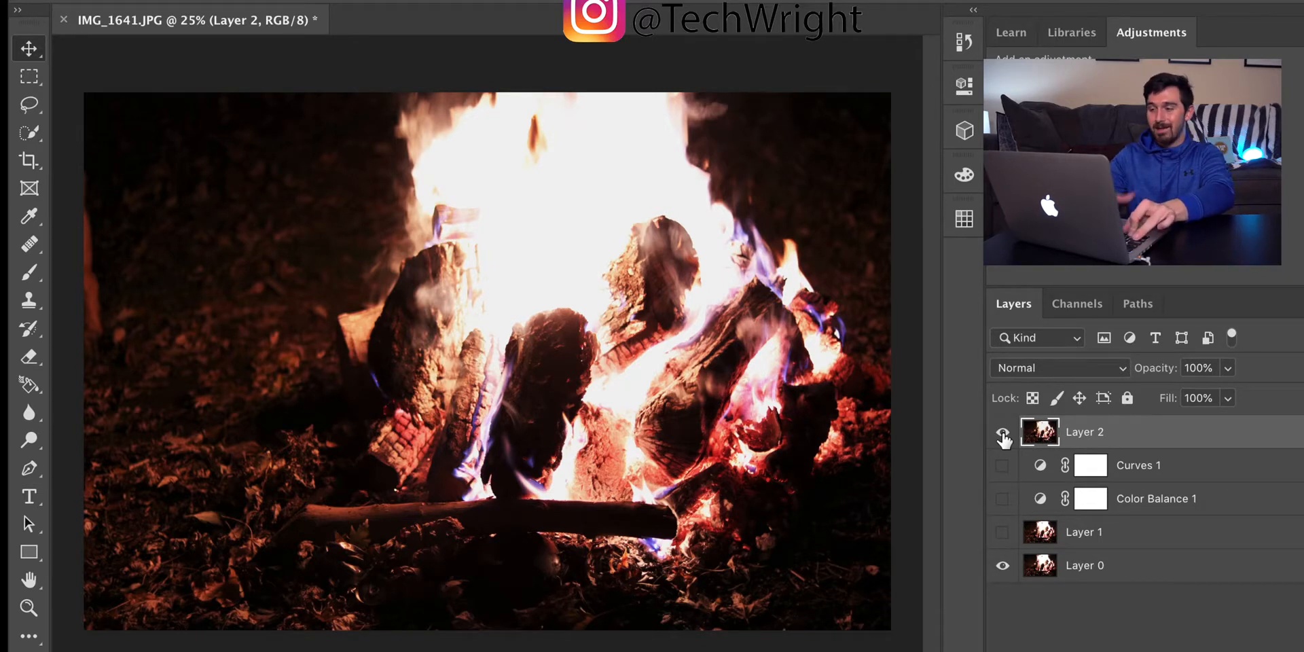
Step: Create a new empty layer above Layer 2 and set the foreground color to bright red, f60606
{"action": "key", "text": "ctrl+shift+alt+n"}
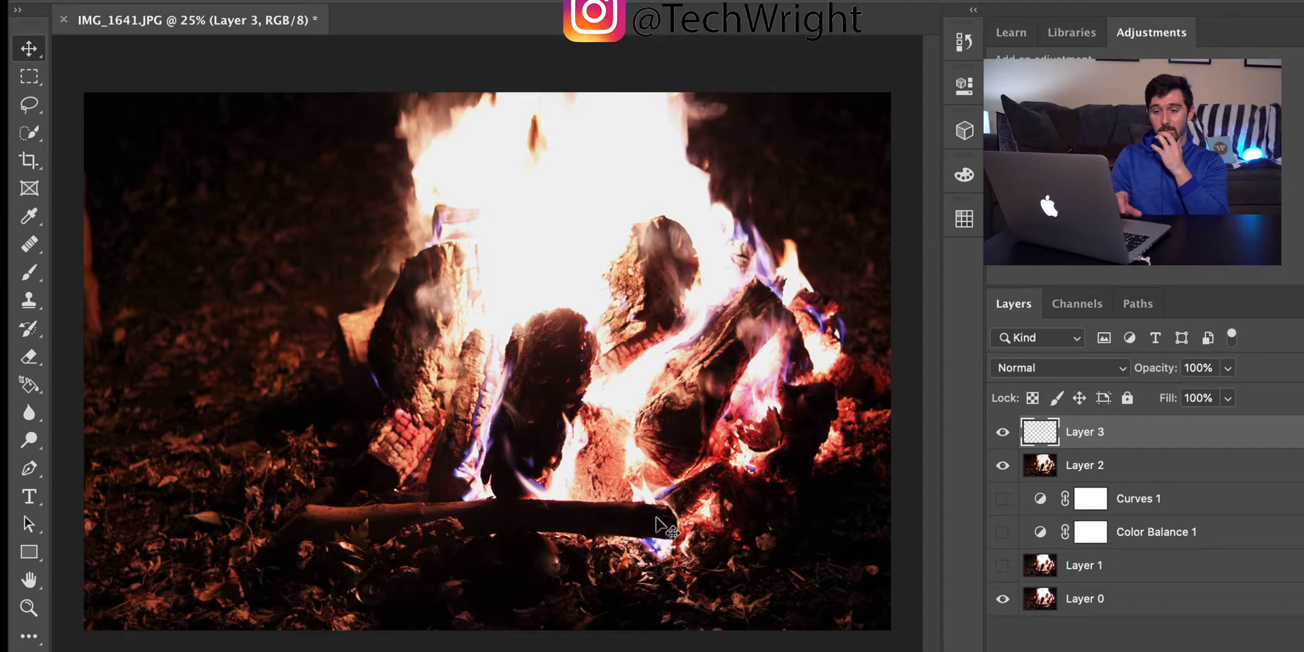
{"action": "left_click", "coordinate": [56, 635]}
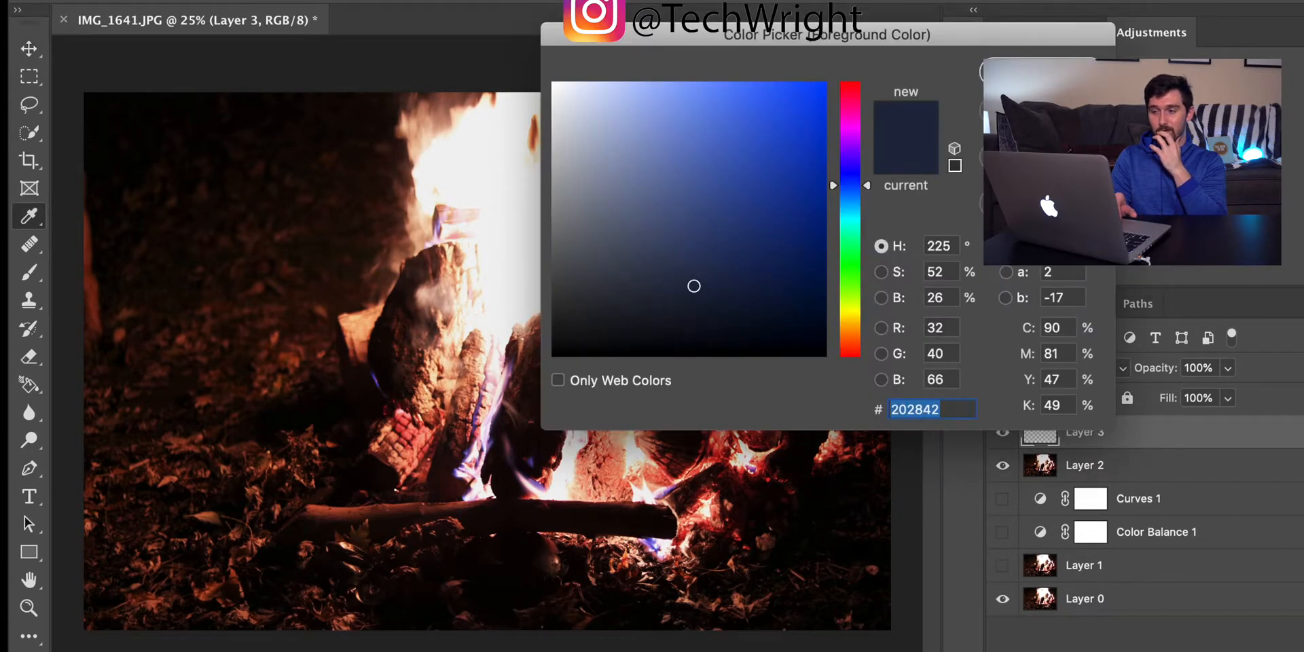
{"action": "left_click", "coordinate": [850, 350]}
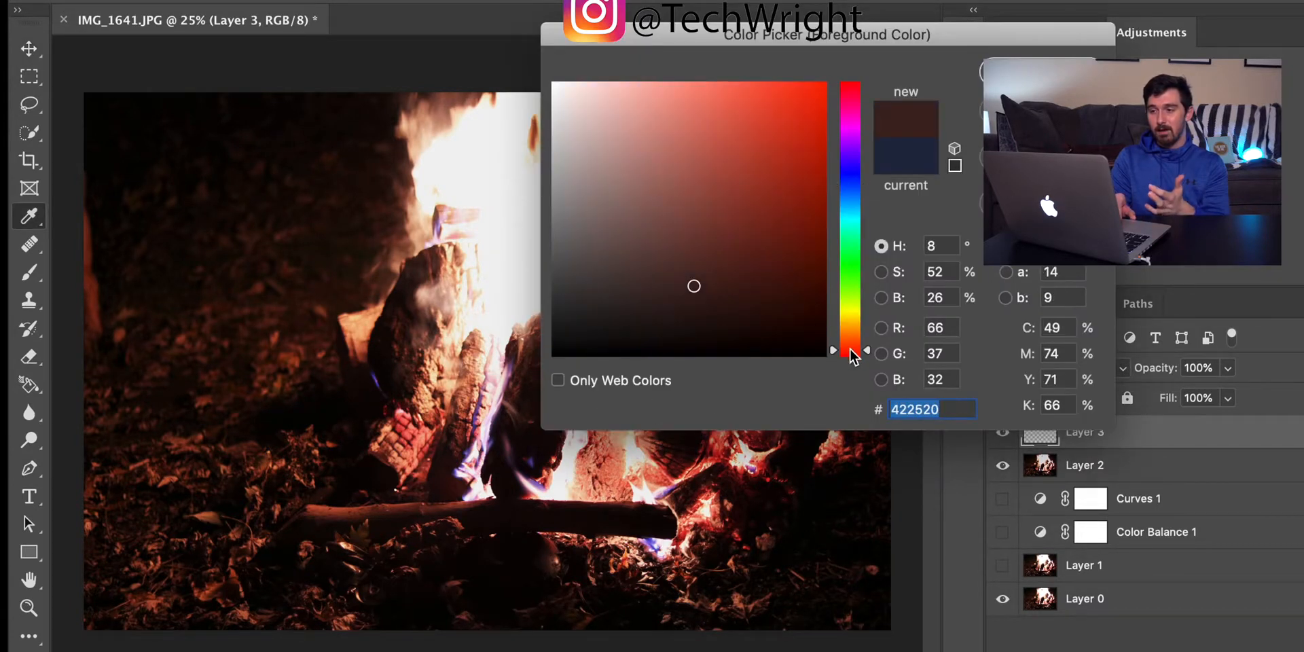
{"action": "left_click_drag", "start_coordinate": [850, 350], "coordinate": [850, 358]}
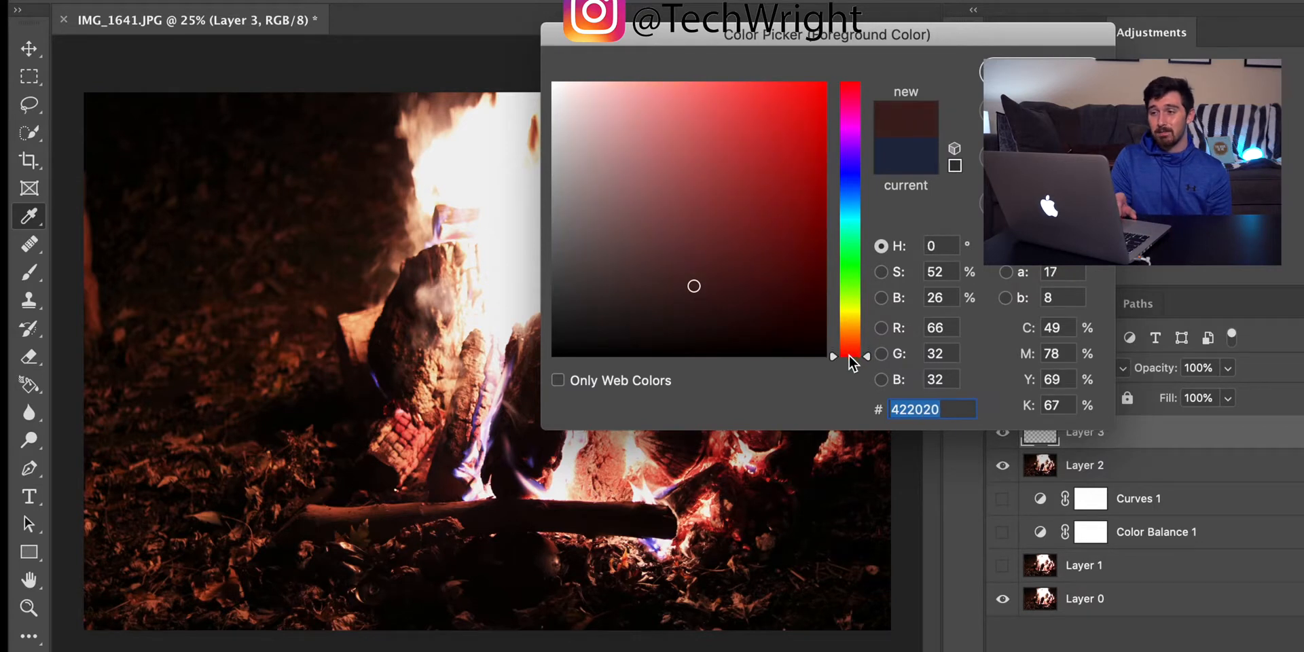
{"action": "left_click", "coordinate": [819, 91]}
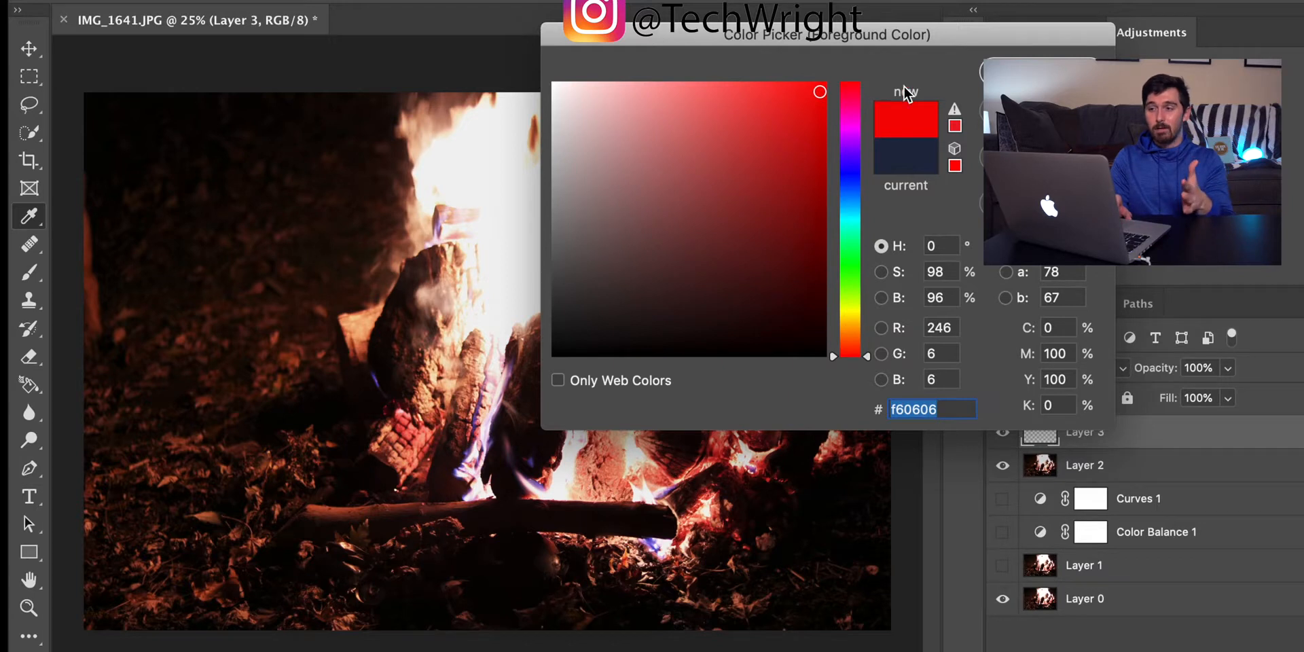
{"action": "left_click_drag", "start_coordinate": [909, 39], "coordinate": [1019, 0]}
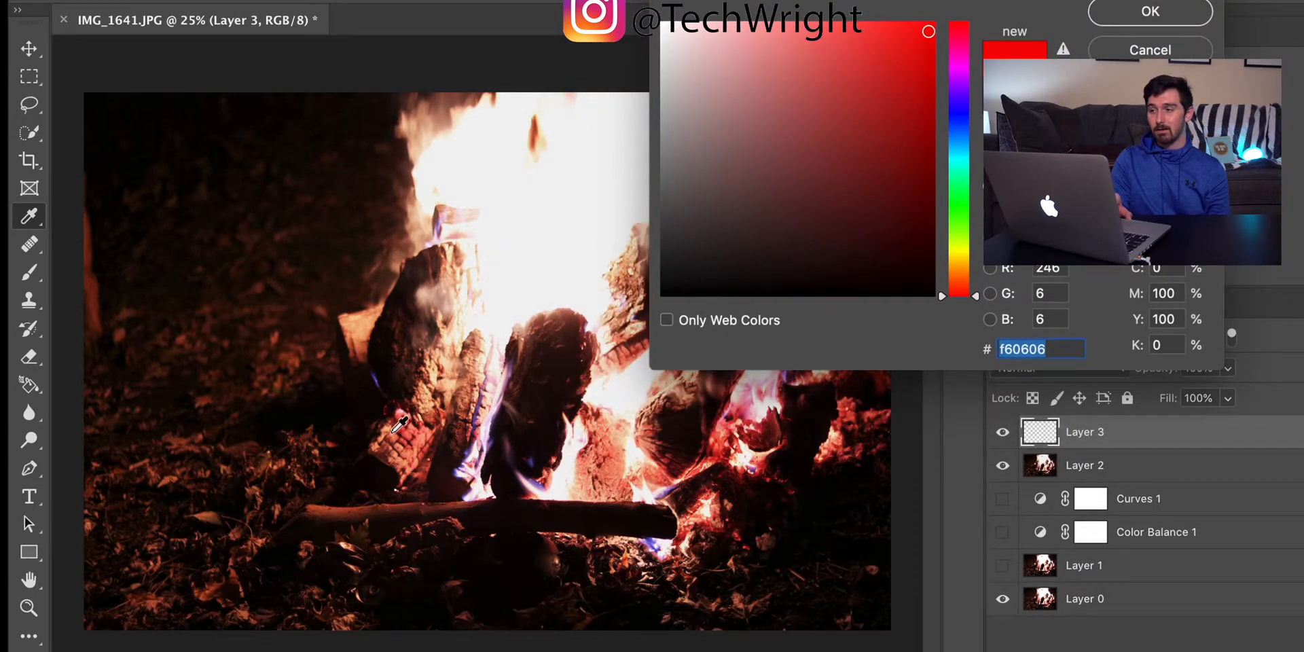
{"action": "left_click", "coordinate": [1132, 11]}
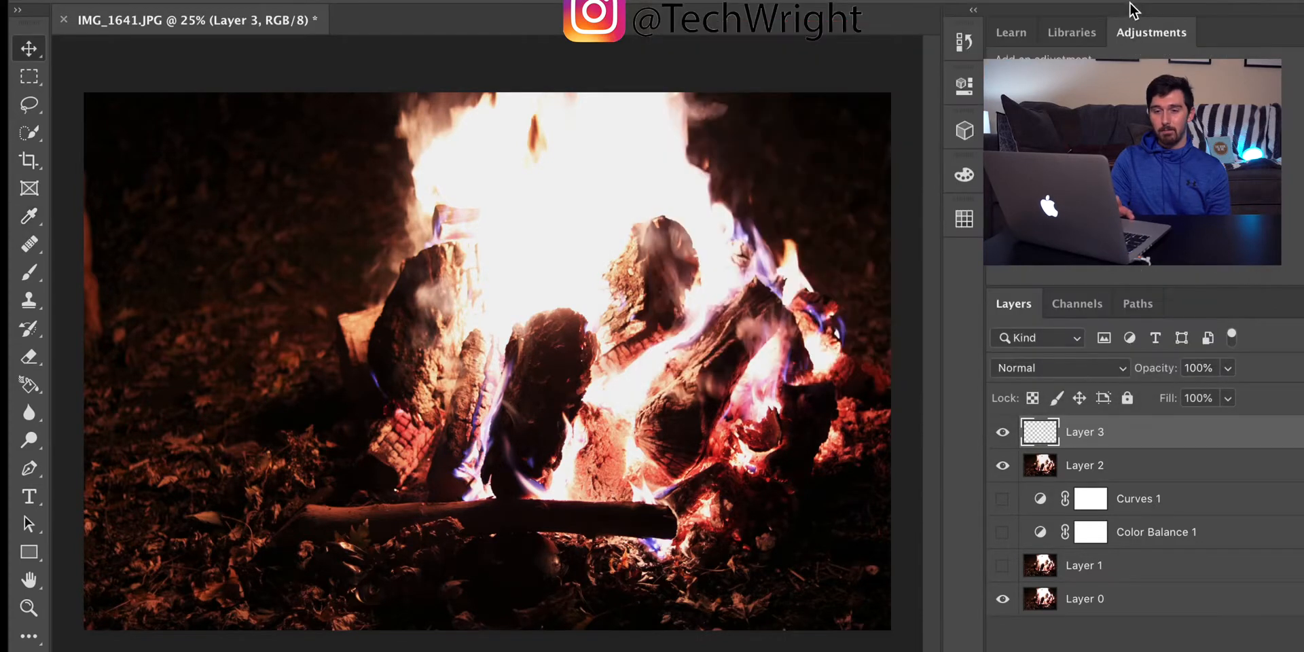
Step: Activate the Brush tool and set the brush size to 396 px
{"action": "left_click", "coordinate": [29, 272]}
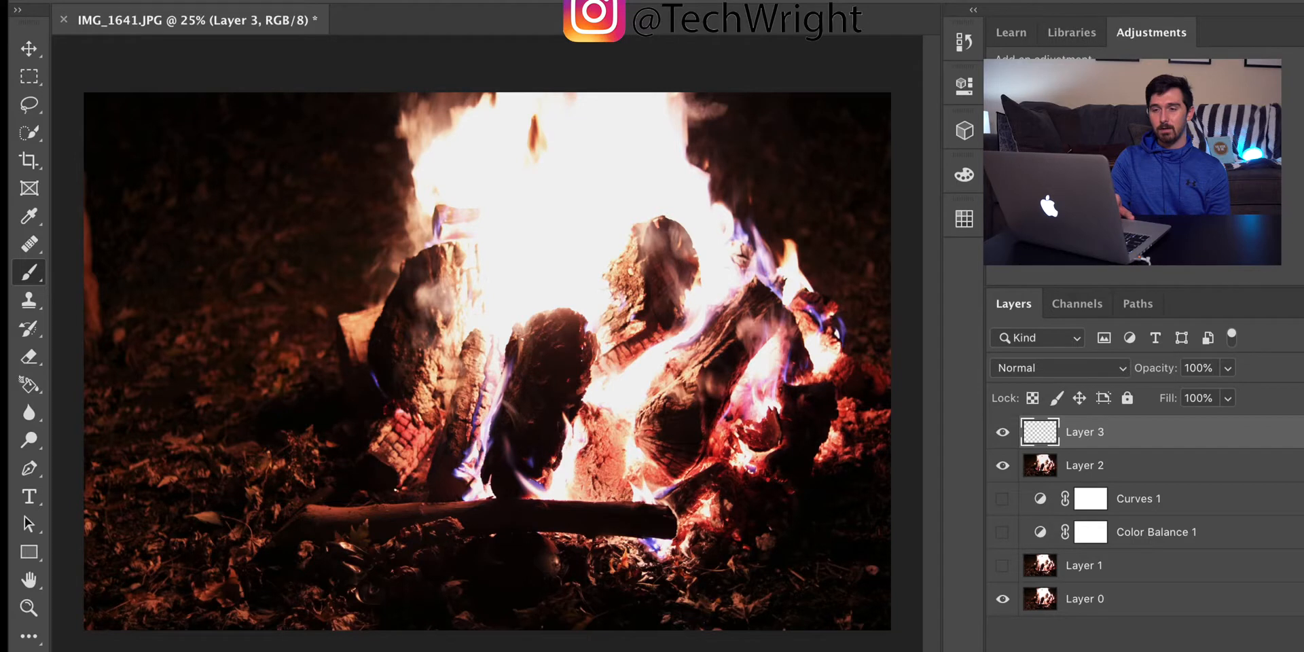
{"action": "left_click", "coordinate": [68, 1]}
{"action": "left_click_drag", "start_coordinate": [182, 54], "coordinate": [220, 58]}
{"action": "left_click", "coordinate": [165, 1]}
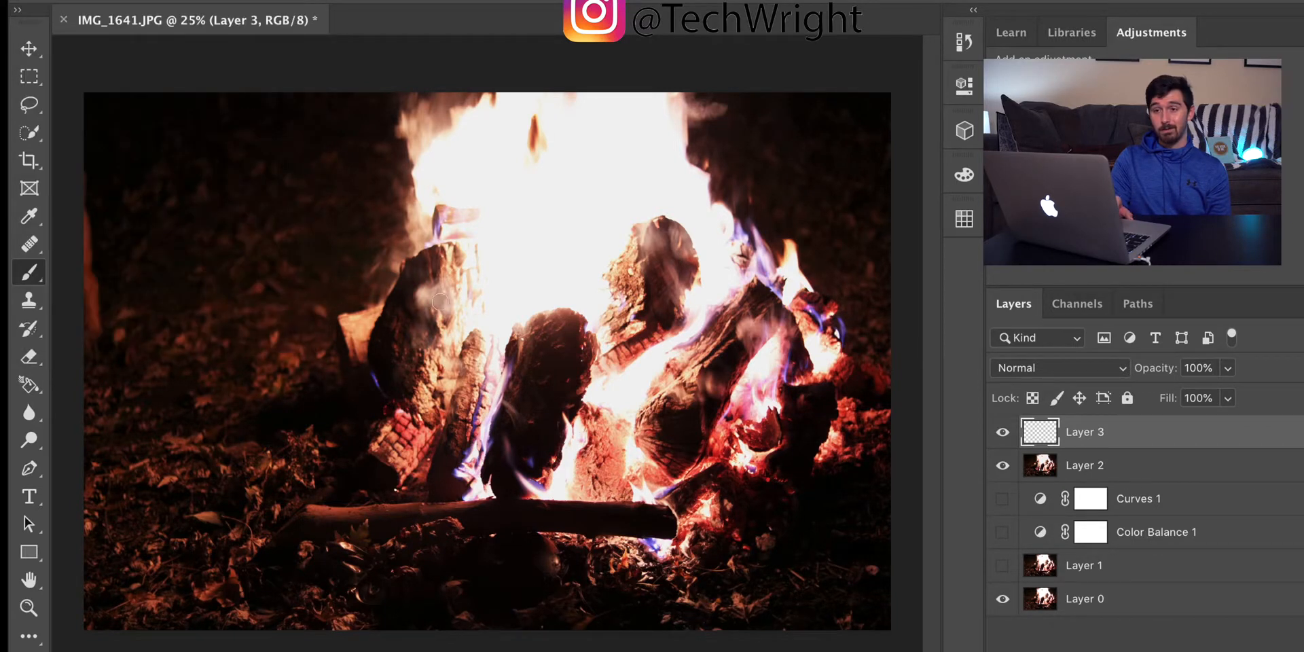
{"action": "left_click", "coordinate": [68, 1]}
{"action": "left_click_drag", "start_coordinate": [216, 55], "coordinate": [245, 58]}
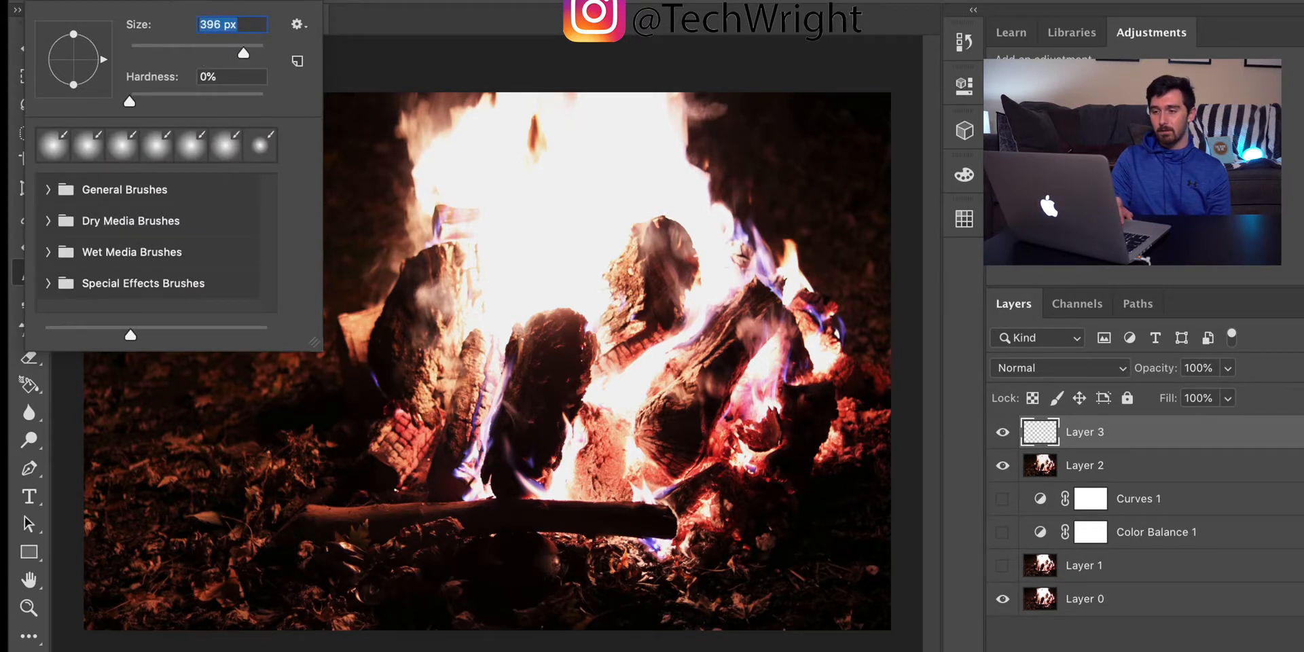
{"action": "key", "text": "Return"}
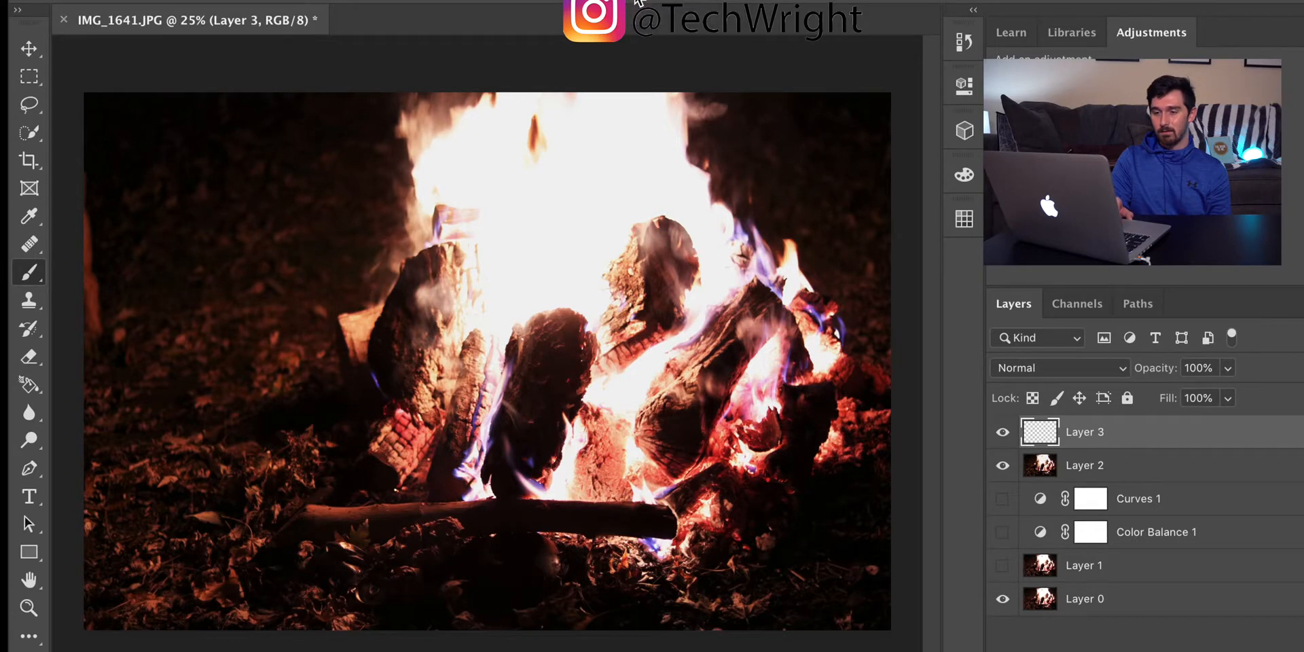
Step: Paint soft red spots on Layer 3 over the glowing embers, log edges and hot coals around the campfire
{"action": "left_click", "coordinate": [393, 409]}
{"action": "mouse_move", "coordinate": [415, 436]}
{"action": "left_mouse_down"}
{"action": "mouse_move", "coordinate": [423, 485]}
{"action": "mouse_move", "coordinate": [414, 437]}
{"action": "left_mouse_up"}
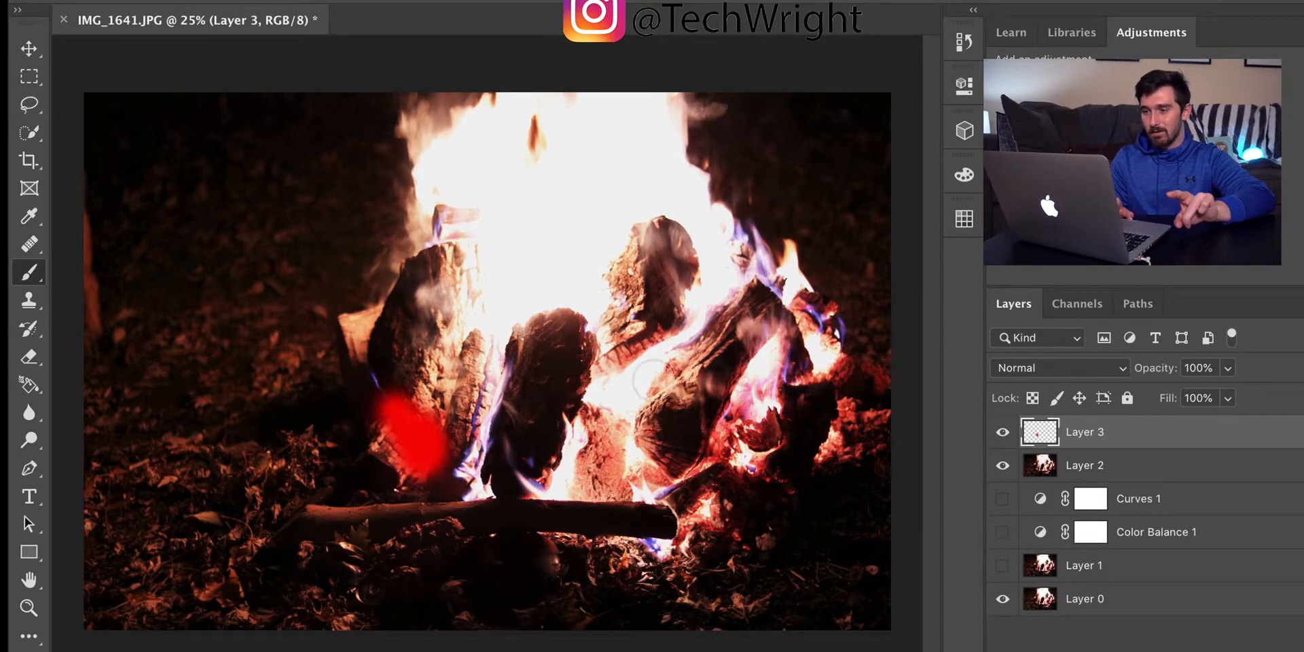
{"action": "left_click_drag", "start_coordinate": [619, 356], "coordinate": [657, 327]}
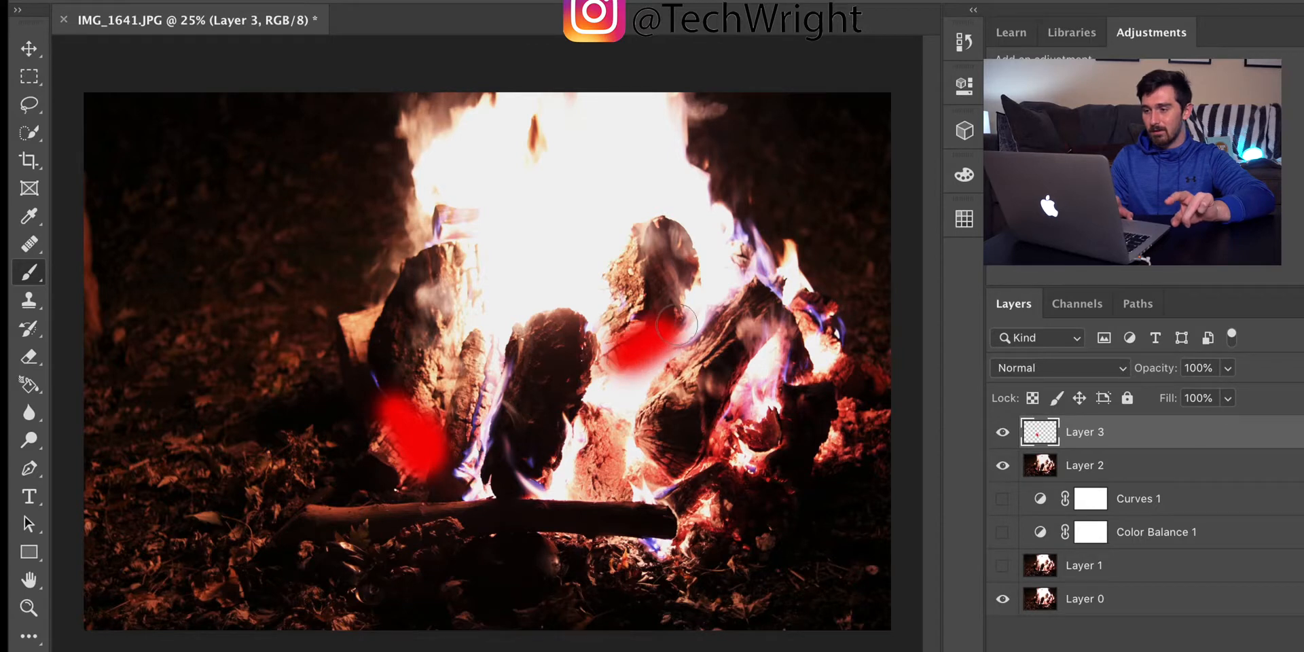
{"action": "left_click", "coordinate": [692, 260]}
{"action": "left_click", "coordinate": [820, 305]}
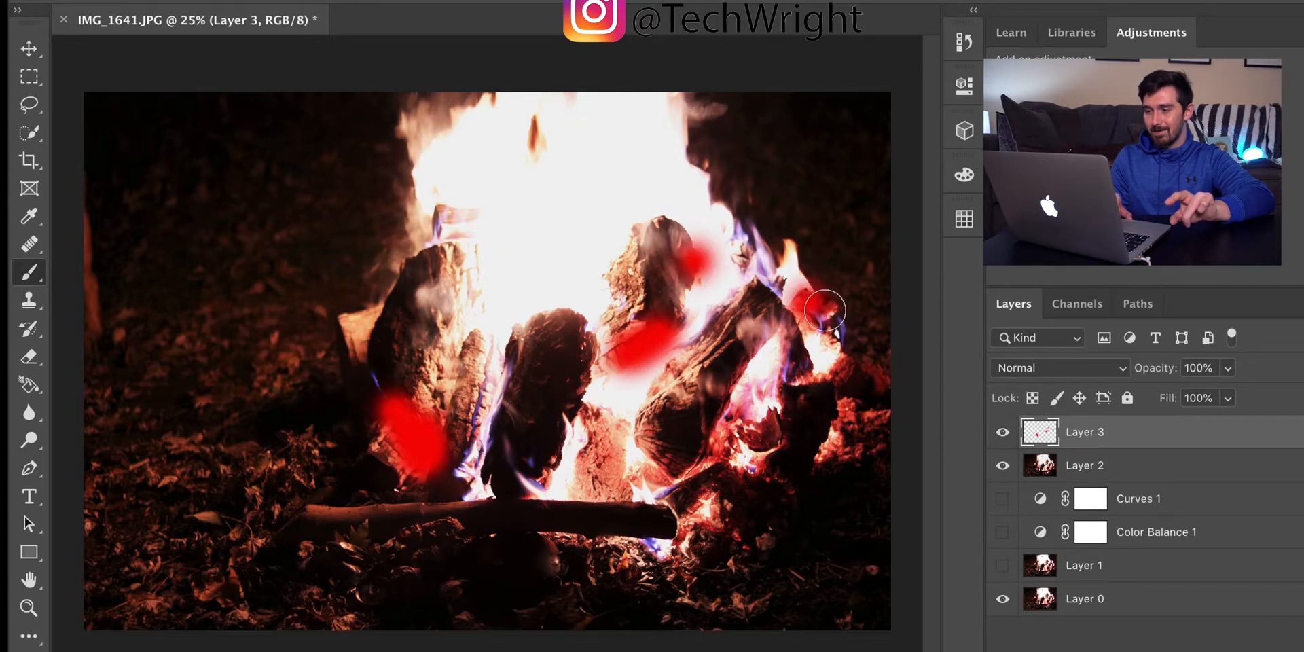
{"action": "mouse_move", "coordinate": [865, 360]}
{"action": "left_mouse_down"}
{"action": "mouse_move", "coordinate": [842, 444]}
{"action": "mouse_move", "coordinate": [874, 433]}
{"action": "mouse_move", "coordinate": [859, 394]}
{"action": "mouse_move", "coordinate": [827, 378]}
{"action": "mouse_move", "coordinate": [850, 441]}
{"action": "mouse_move", "coordinate": [824, 451]}
{"action": "left_mouse_up"}
{"action": "left_click", "coordinate": [706, 448]}
{"action": "mouse_move", "coordinate": [702, 425]}
{"action": "left_mouse_down"}
{"action": "mouse_move", "coordinate": [719, 442]}
{"action": "mouse_move", "coordinate": [753, 431]}
{"action": "left_mouse_up"}
{"action": "left_click_drag", "start_coordinate": [673, 541], "coordinate": [702, 539]}
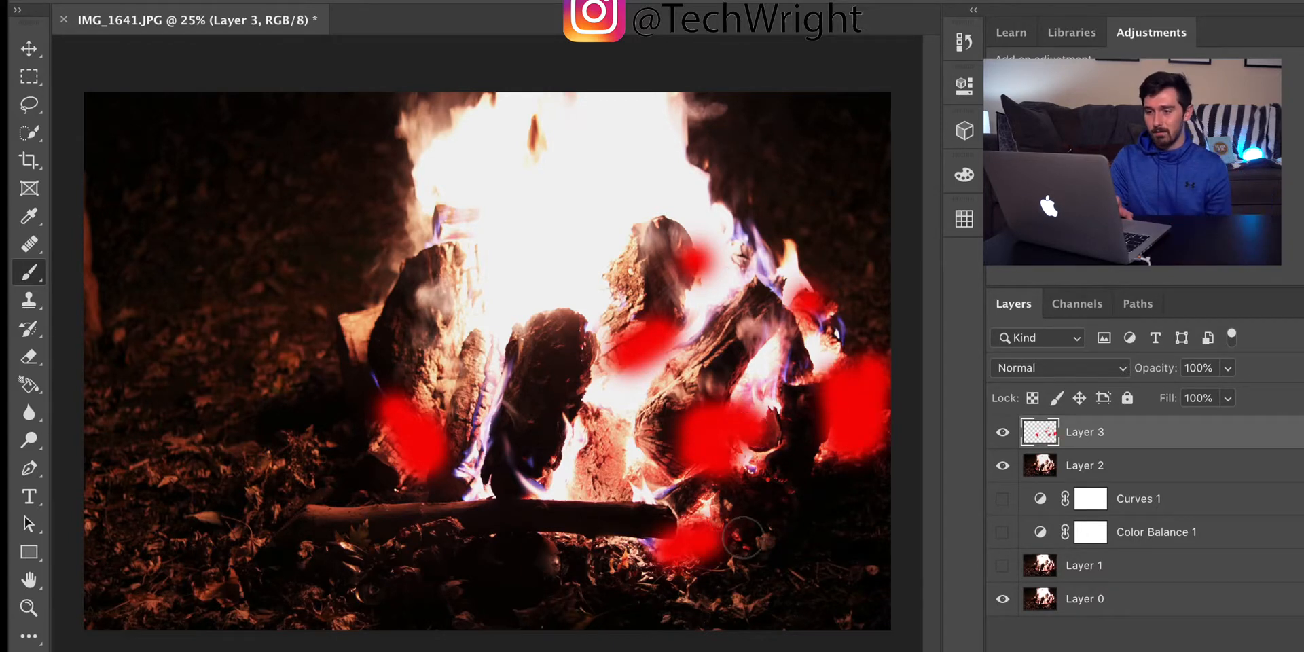
{"action": "left_click_drag", "start_coordinate": [651, 477], "coordinate": [619, 437]}
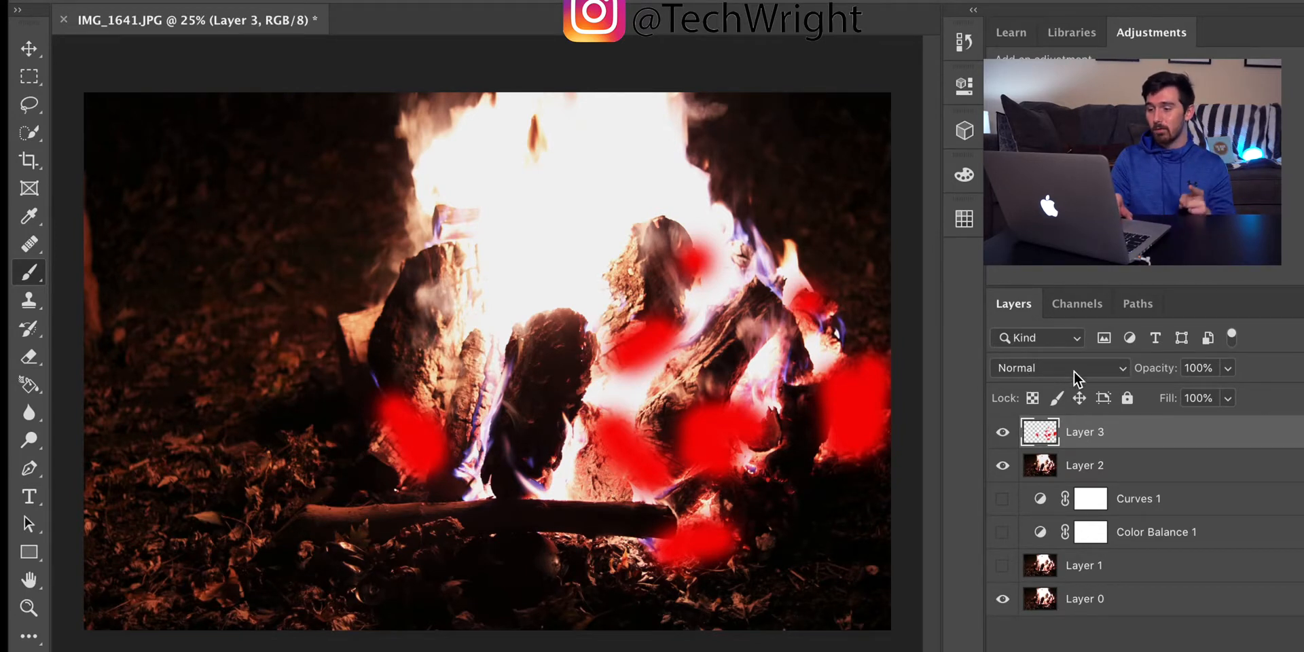
Step: Change Layer 3's blend mode to Soft Light and lower its opacity to 21%
{"action": "left_click", "coordinate": [1122, 368]}
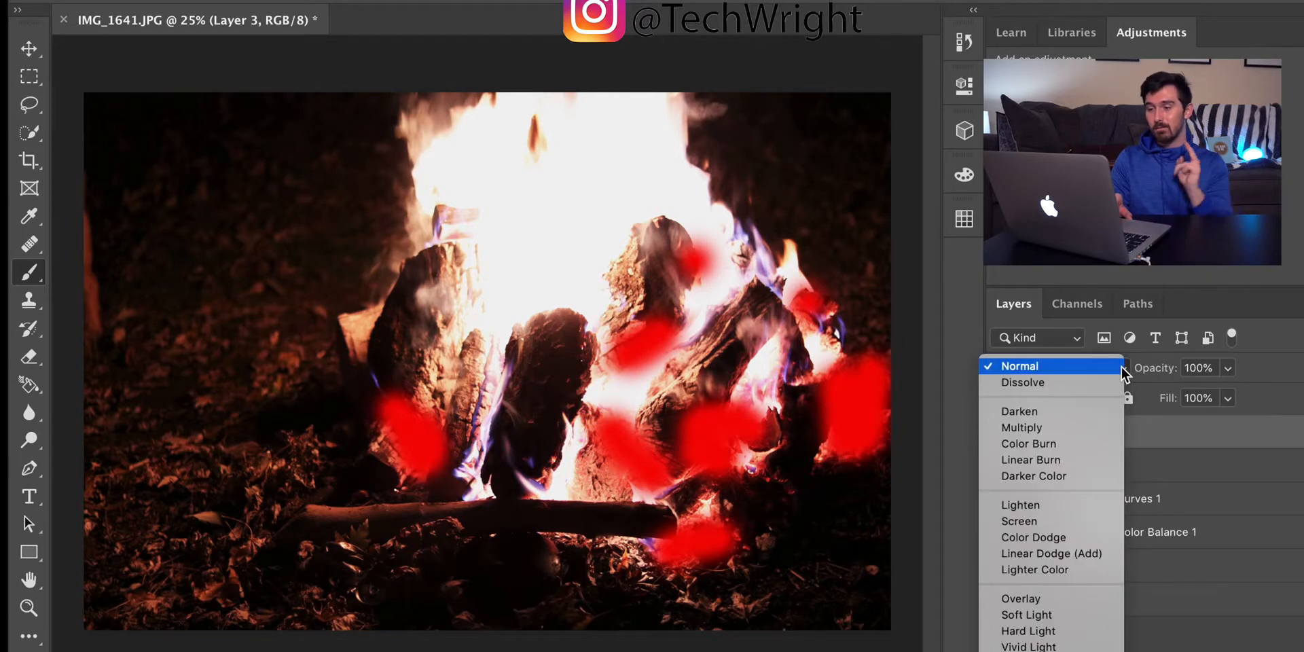
{"action": "left_click", "coordinate": [1021, 615]}
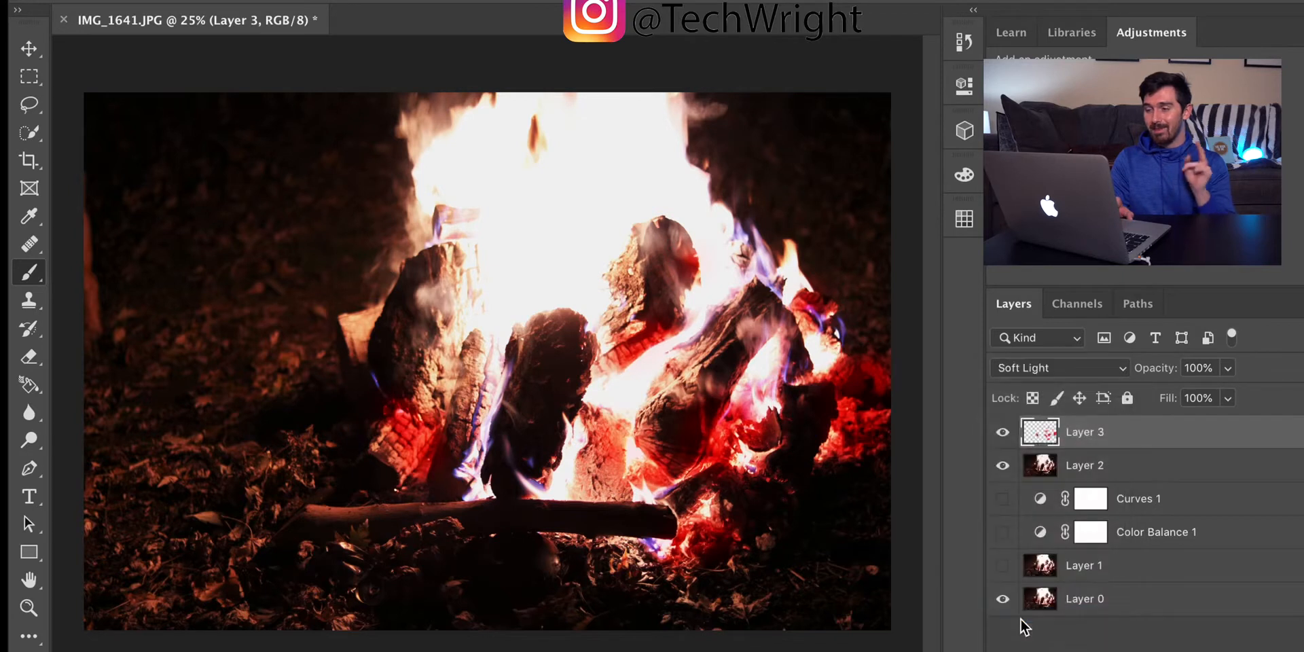
{"action": "left_click", "coordinate": [1229, 369]}
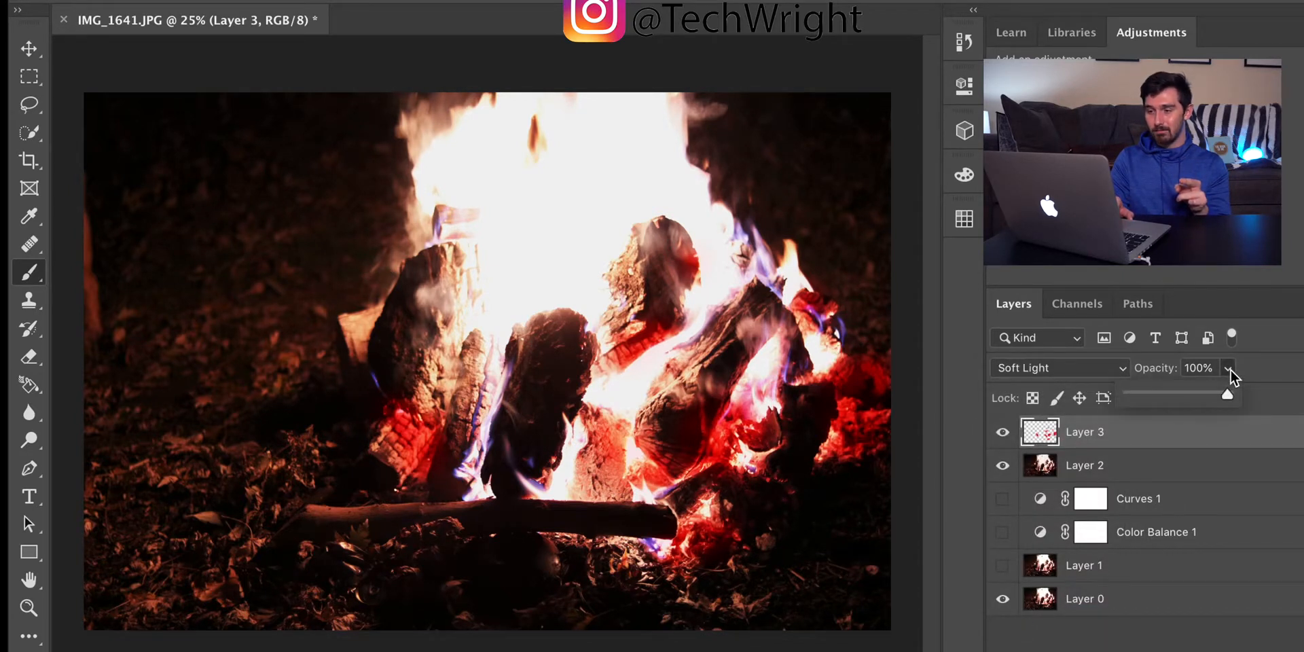
{"action": "left_click_drag", "start_coordinate": [1183, 391], "coordinate": [1150, 393]}
Step: Compare the photo with and without the red paint by switching Layer 3's visibility, leaving the layer shown
{"action": "left_click", "coordinate": [1003, 432]}
{"action": "left_click", "coordinate": [1003, 433]}
{"action": "left_click", "coordinate": [1002, 432]}
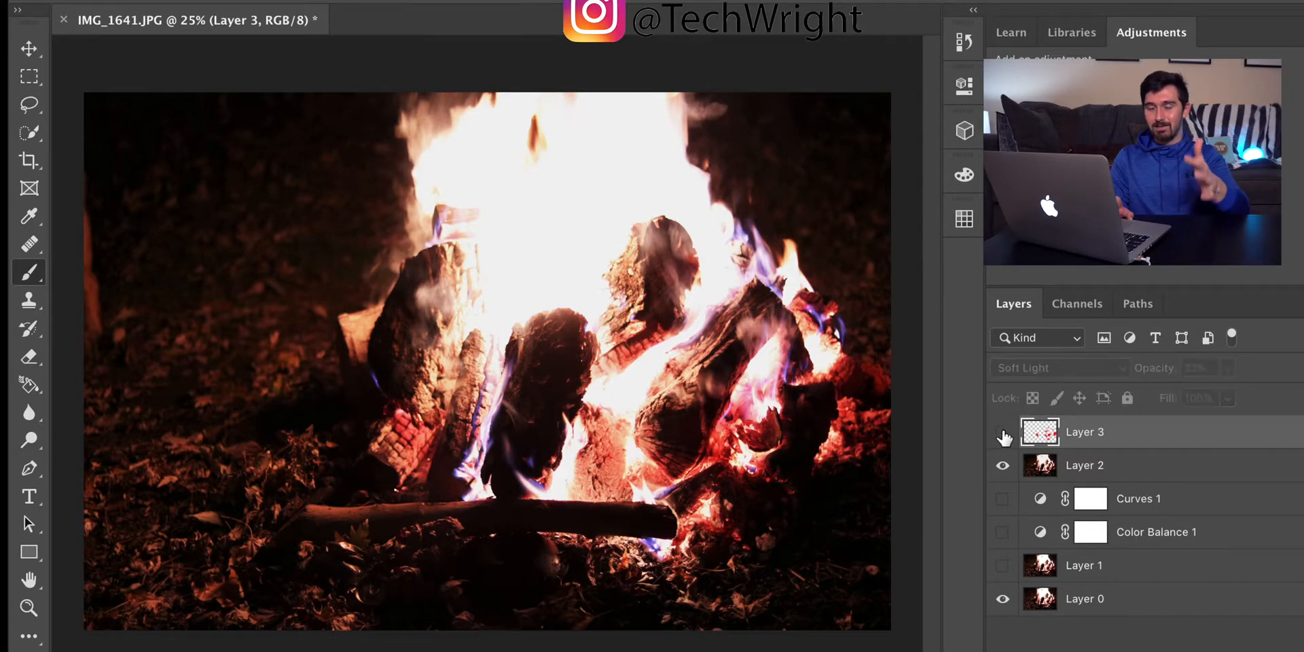
{"action": "left_click", "coordinate": [1003, 432]}
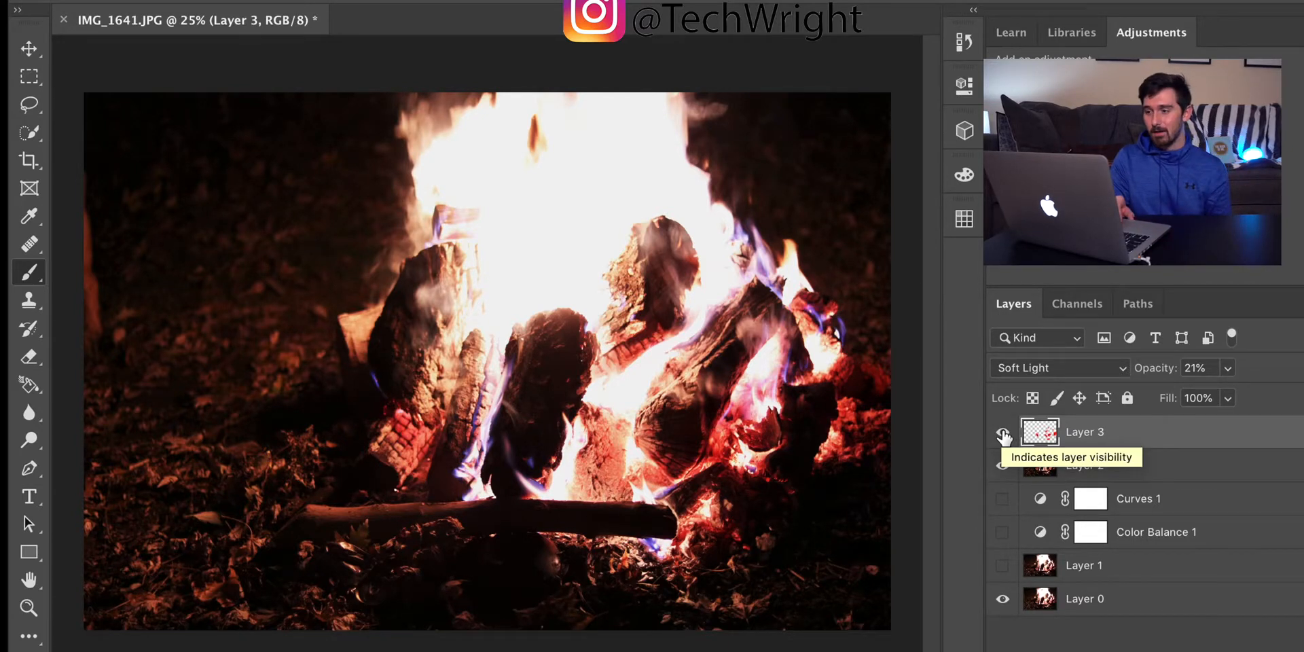
{"action": "left_click", "coordinate": [1004, 433]}
{"action": "left_click", "coordinate": [1005, 433]}
{"action": "left_click", "coordinate": [1005, 433]}
{"action": "left_click", "coordinate": [1004, 433]}
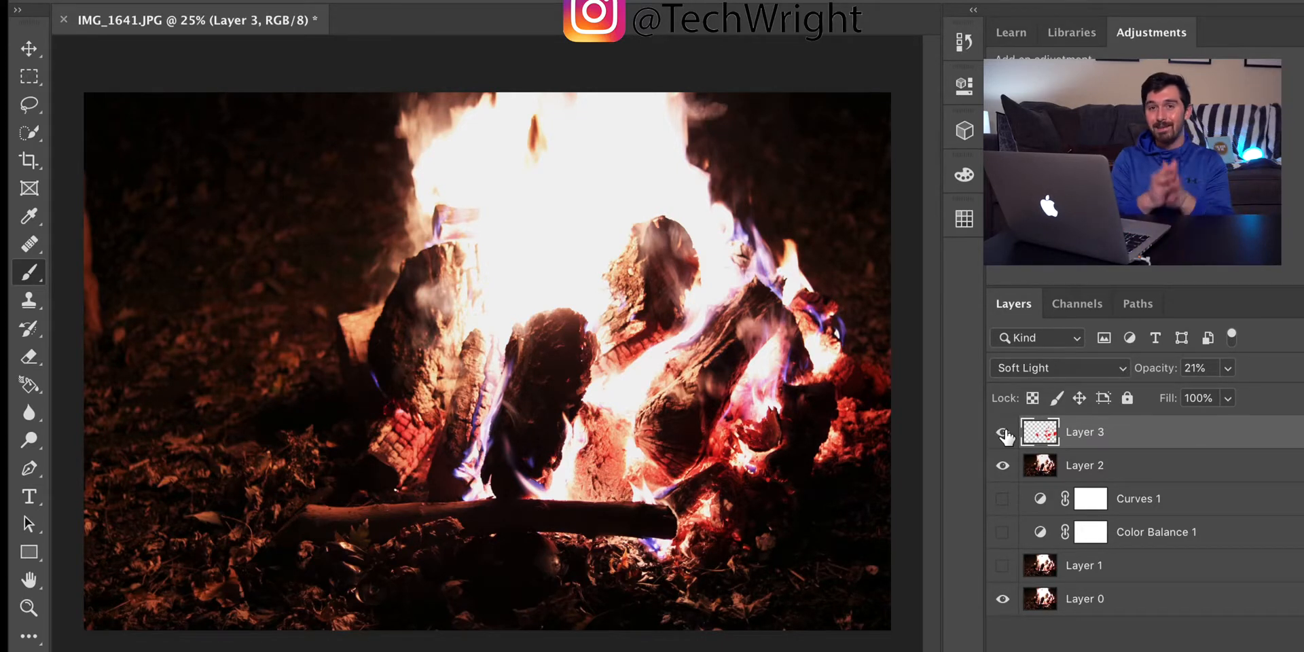
Step: Create a new empty layer above Layer 3 and set the foreground color to orange, f67706
{"action": "key", "text": "super+shift+alt+n"}
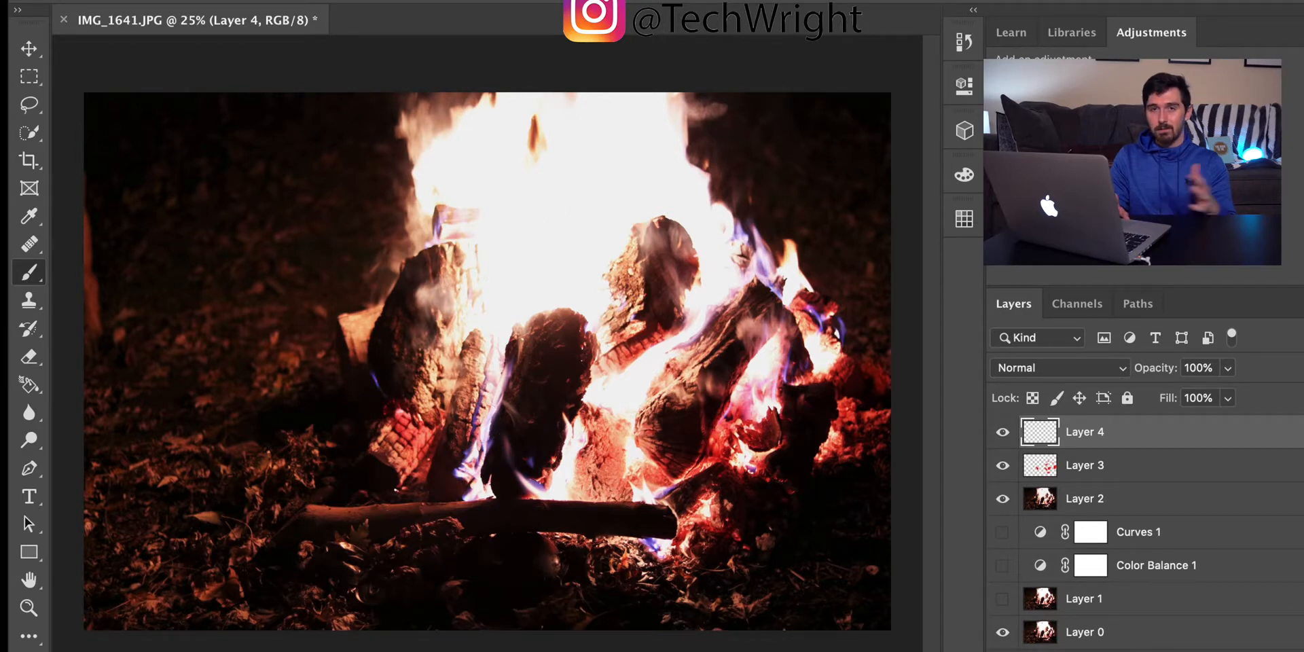
{"action": "left_click", "coordinate": [24, 650]}
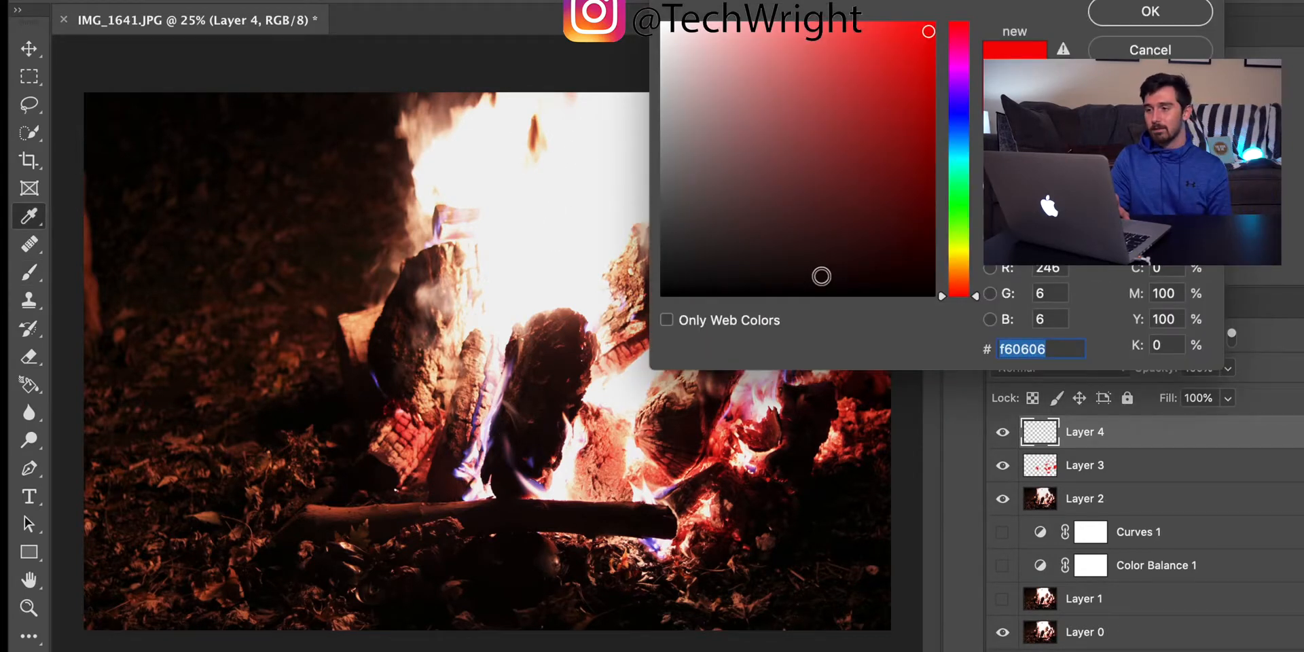
{"action": "left_click", "coordinate": [959, 265]}
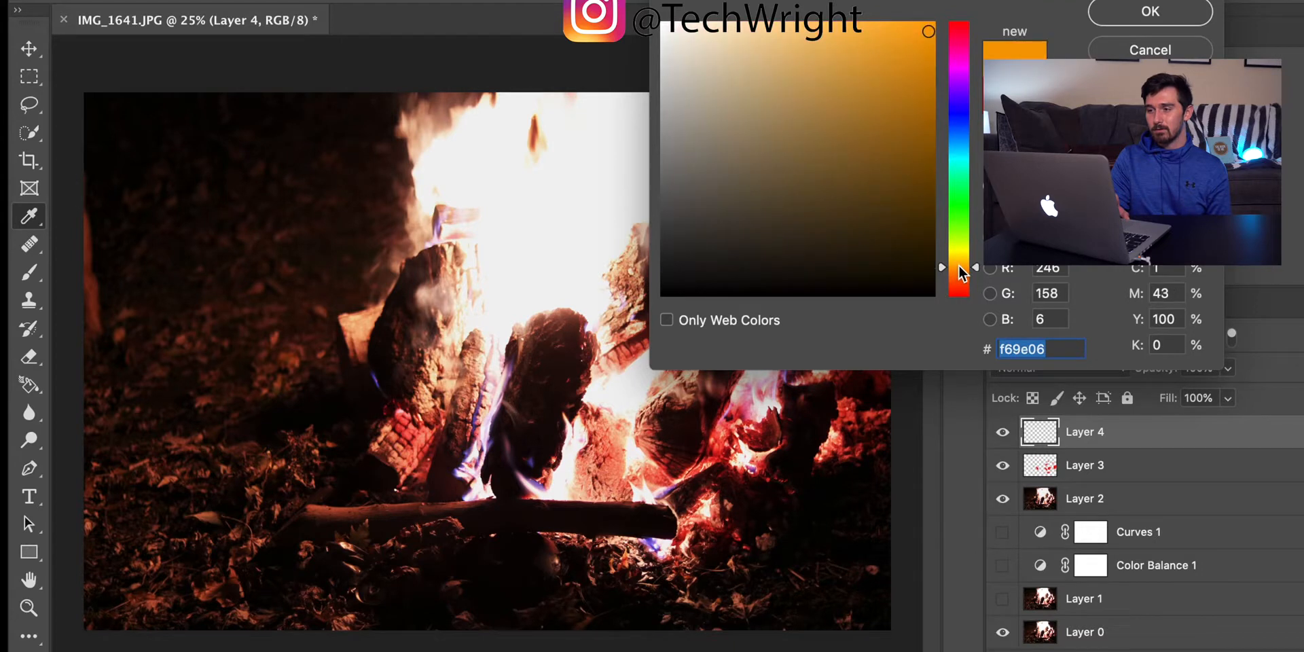
{"action": "left_click_drag", "start_coordinate": [959, 272], "coordinate": [960, 275]}
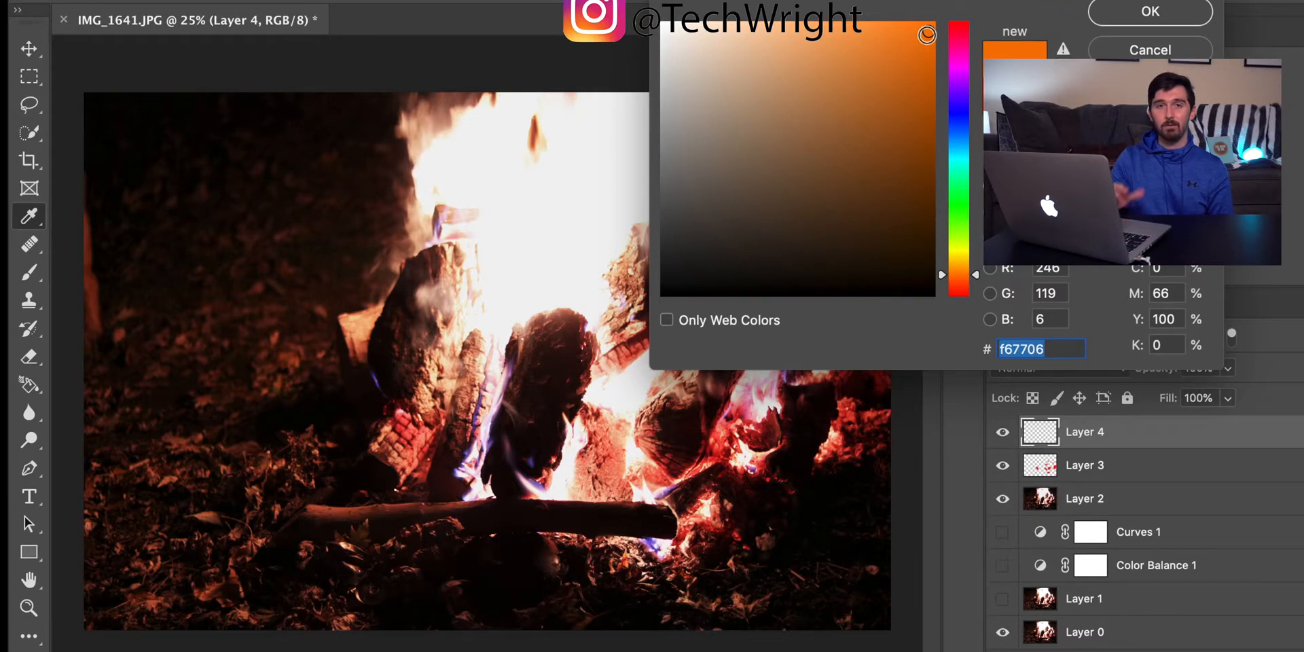
{"action": "left_click", "coordinate": [1104, 17]}
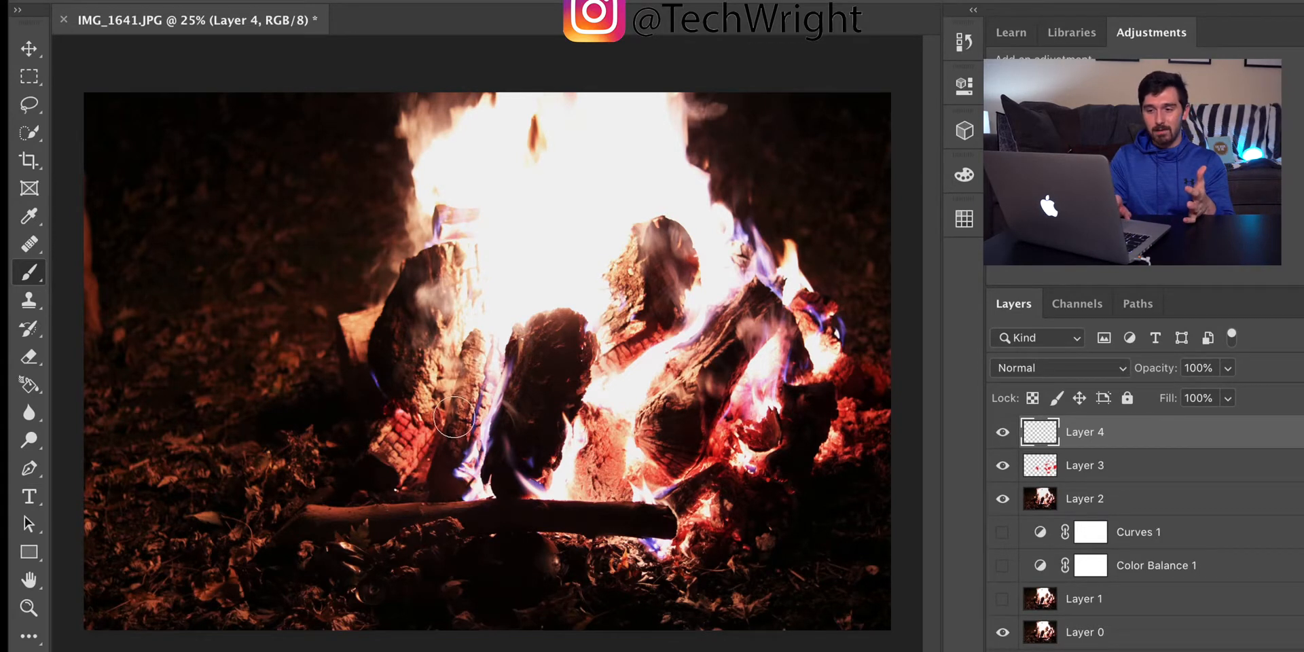
Step: Paint soft orange spots on Layer 4 over the logs and embers, beside and between the red-tinted areas
{"action": "left_click_drag", "start_coordinate": [441, 407], "coordinate": [421, 398]}
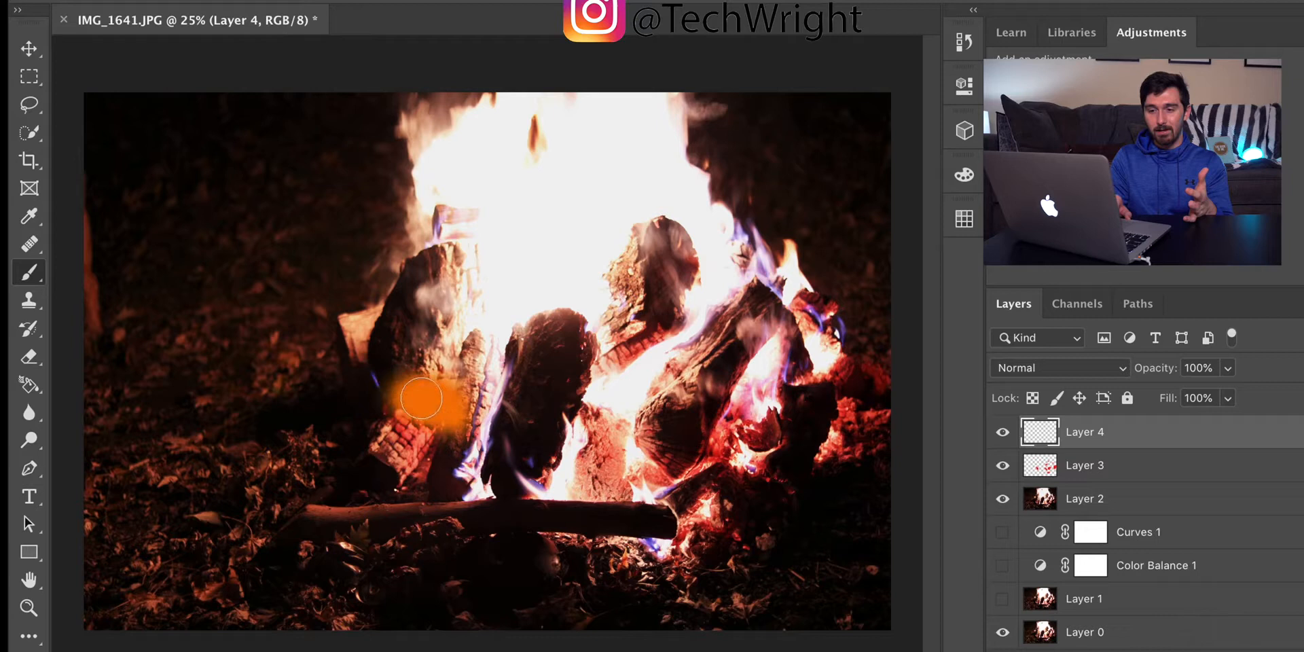
{"action": "mouse_move", "coordinate": [385, 450]}
{"action": "left_mouse_down"}
{"action": "mouse_move", "coordinate": [377, 437]}
{"action": "mouse_move", "coordinate": [383, 463]}
{"action": "mouse_move", "coordinate": [375, 434]}
{"action": "left_mouse_up"}
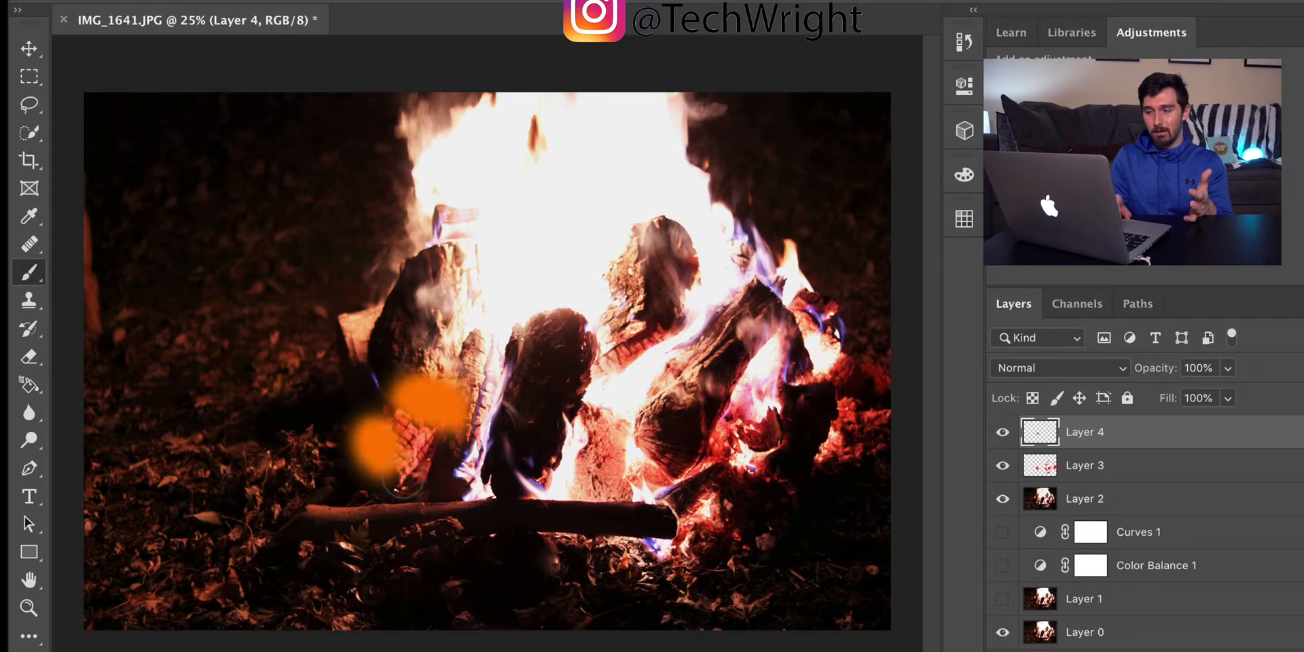
{"action": "left_click_drag", "start_coordinate": [604, 369], "coordinate": [610, 332]}
{"action": "left_click", "coordinate": [642, 270]}
{"action": "mouse_move", "coordinate": [638, 265]}
{"action": "left_mouse_down"}
{"action": "mouse_move", "coordinate": [642, 304]}
{"action": "mouse_move", "coordinate": [622, 243]}
{"action": "mouse_move", "coordinate": [630, 314]}
{"action": "left_mouse_up"}
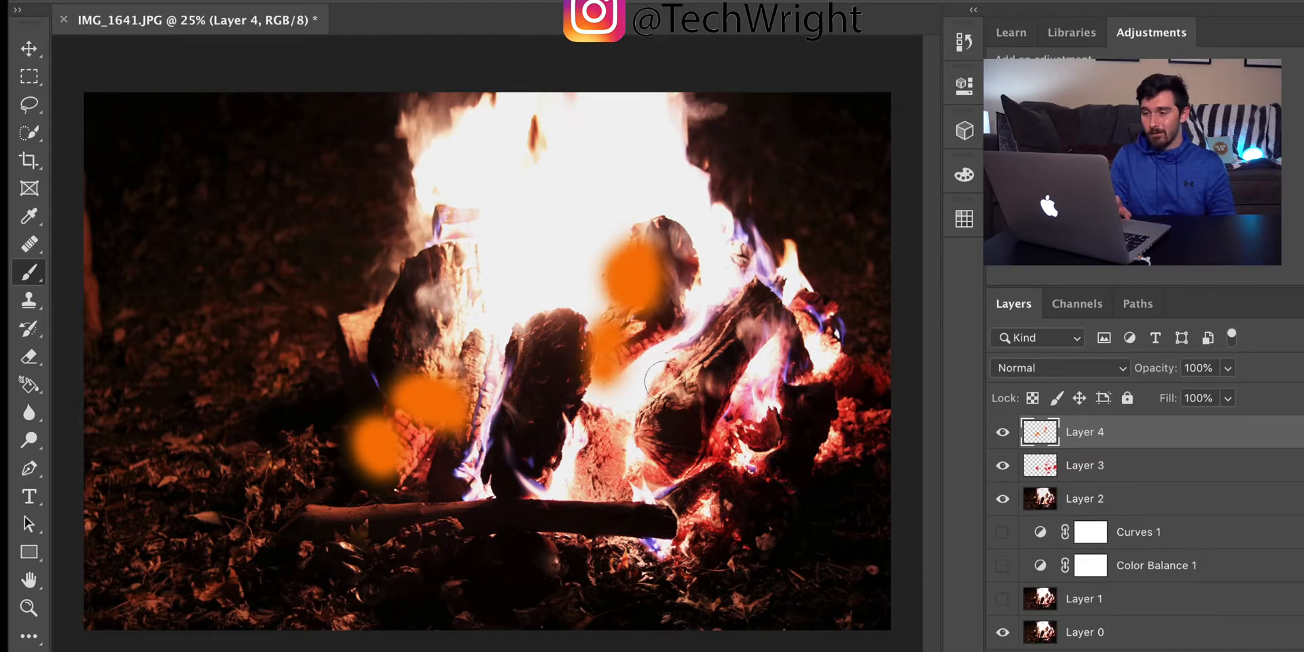
{"action": "mouse_move", "coordinate": [662, 383]}
{"action": "left_mouse_down"}
{"action": "mouse_move", "coordinate": [711, 373]}
{"action": "mouse_move", "coordinate": [688, 393]}
{"action": "mouse_move", "coordinate": [693, 368]}
{"action": "mouse_move", "coordinate": [747, 309]}
{"action": "left_mouse_up"}
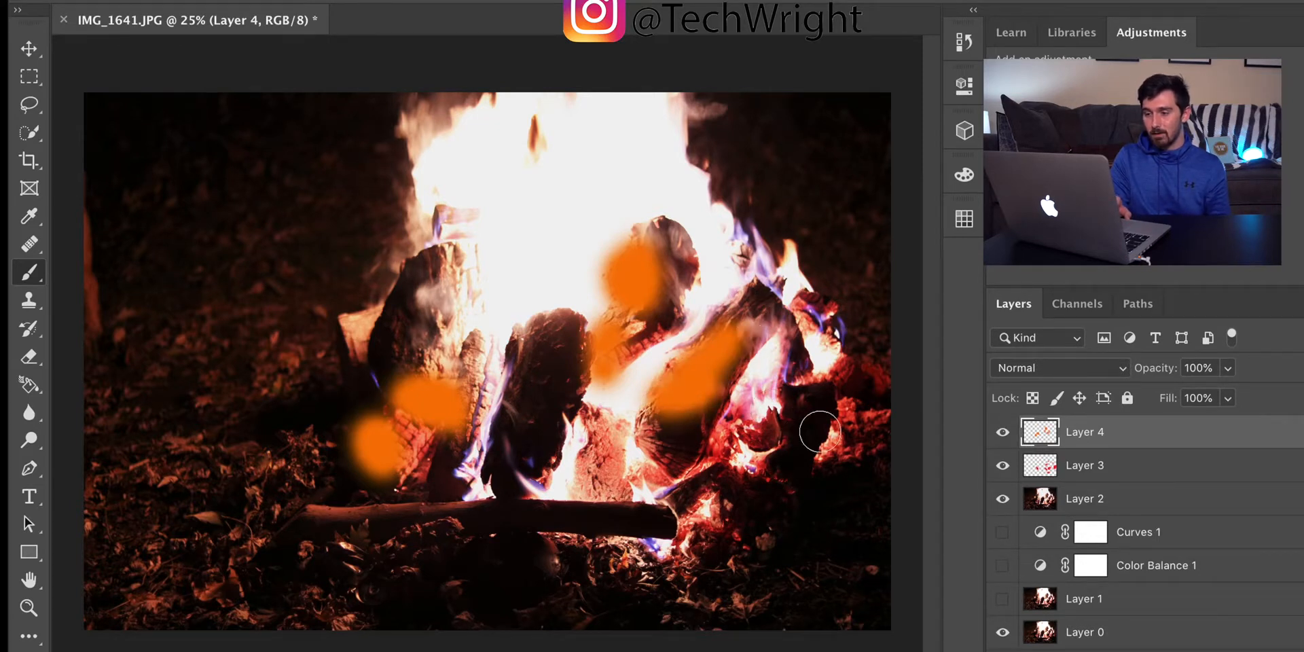
{"action": "left_click", "coordinate": [747, 465]}
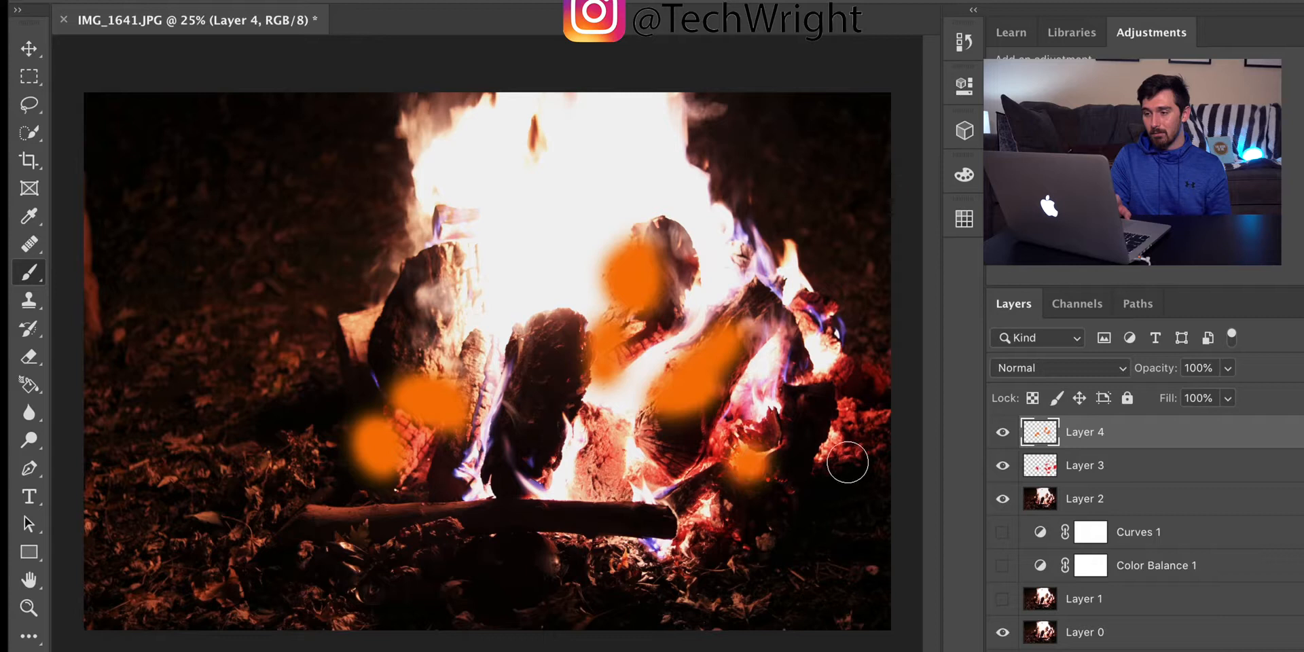
{"action": "left_click", "coordinate": [824, 445]}
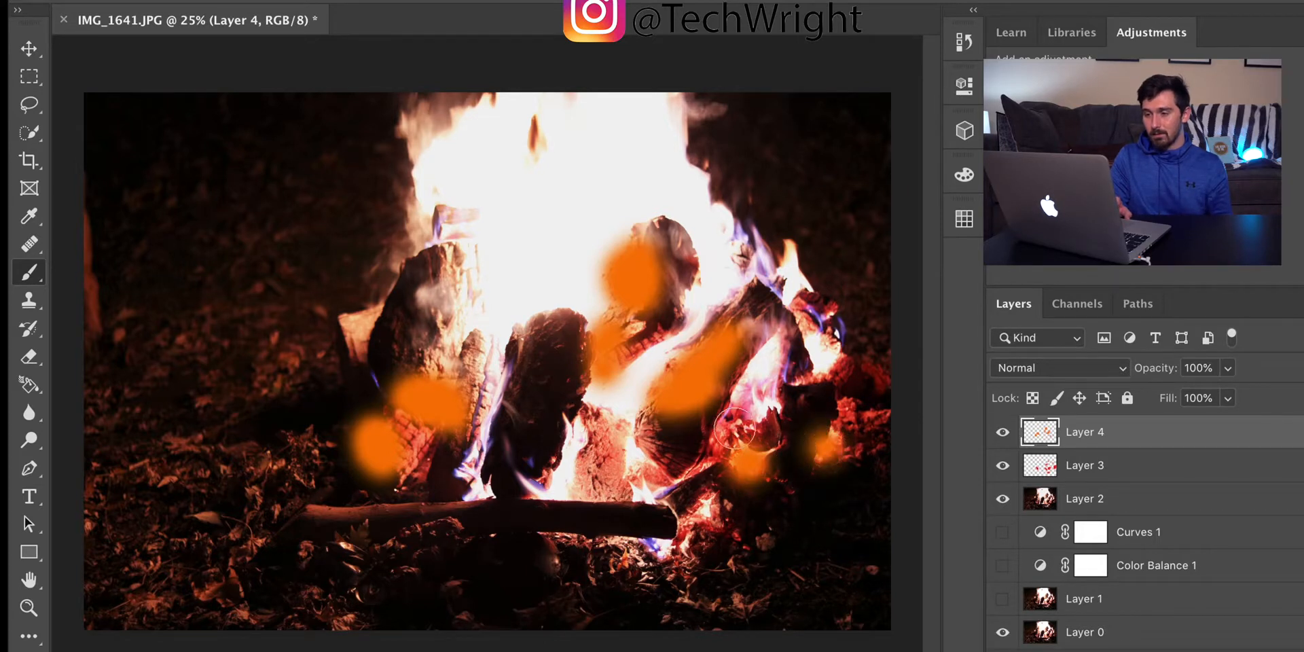
{"action": "left_click", "coordinate": [592, 429]}
{"action": "left_click", "coordinate": [632, 476]}
{"action": "left_click", "coordinate": [634, 455]}
{"action": "left_click", "coordinate": [592, 458]}
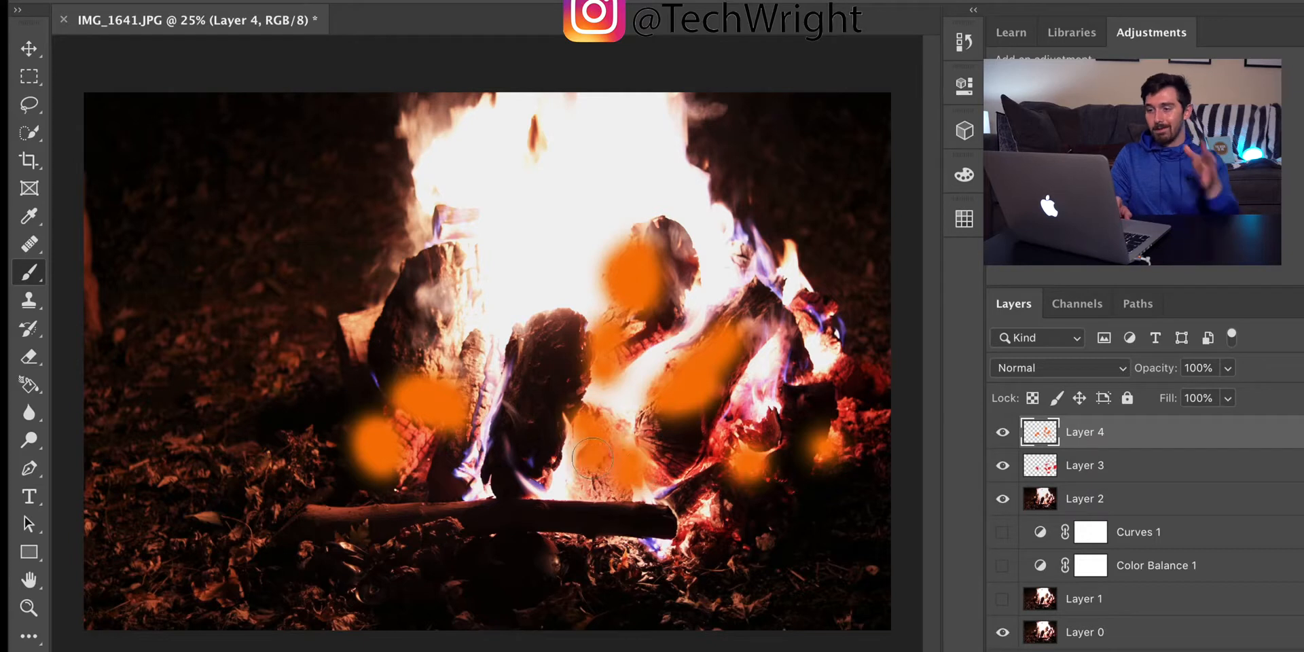
Step: Change Layer 4's blend mode to Soft Light and reduce its opacity to 51%
{"action": "left_click", "coordinate": [1016, 368]}
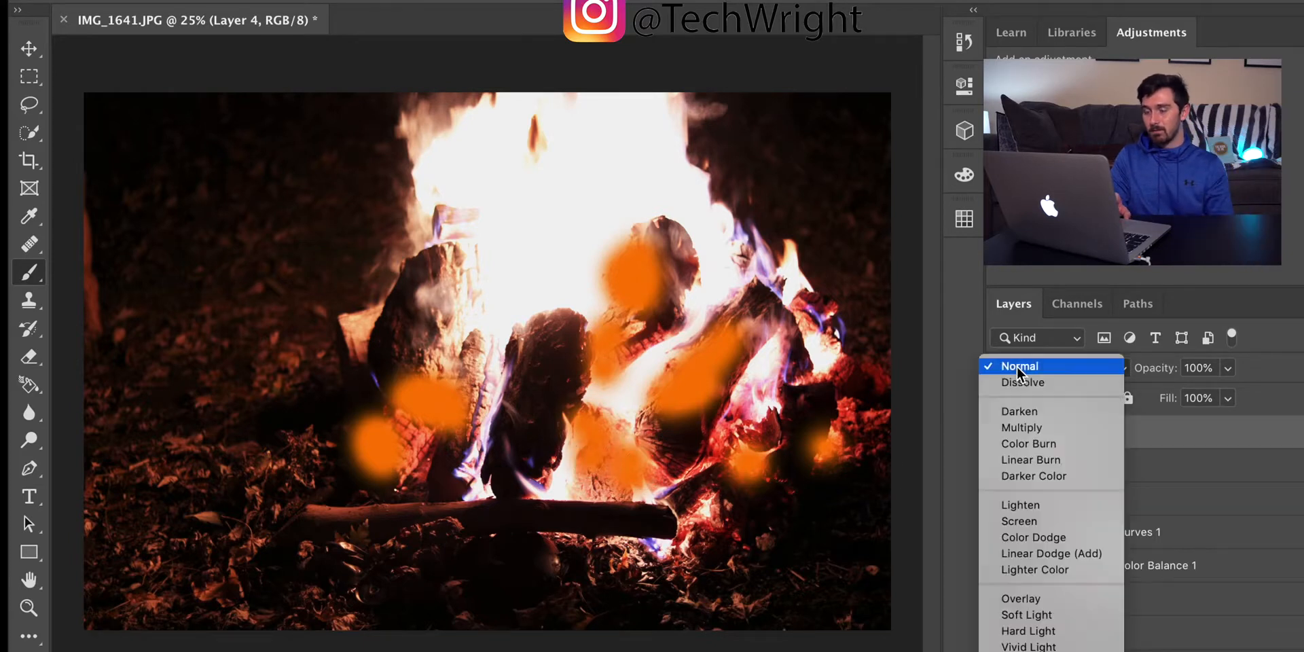
{"action": "left_click", "coordinate": [1043, 615]}
{"action": "left_click", "coordinate": [1227, 367]}
{"action": "left_click_drag", "start_coordinate": [1172, 395], "coordinate": [1185, 397]}
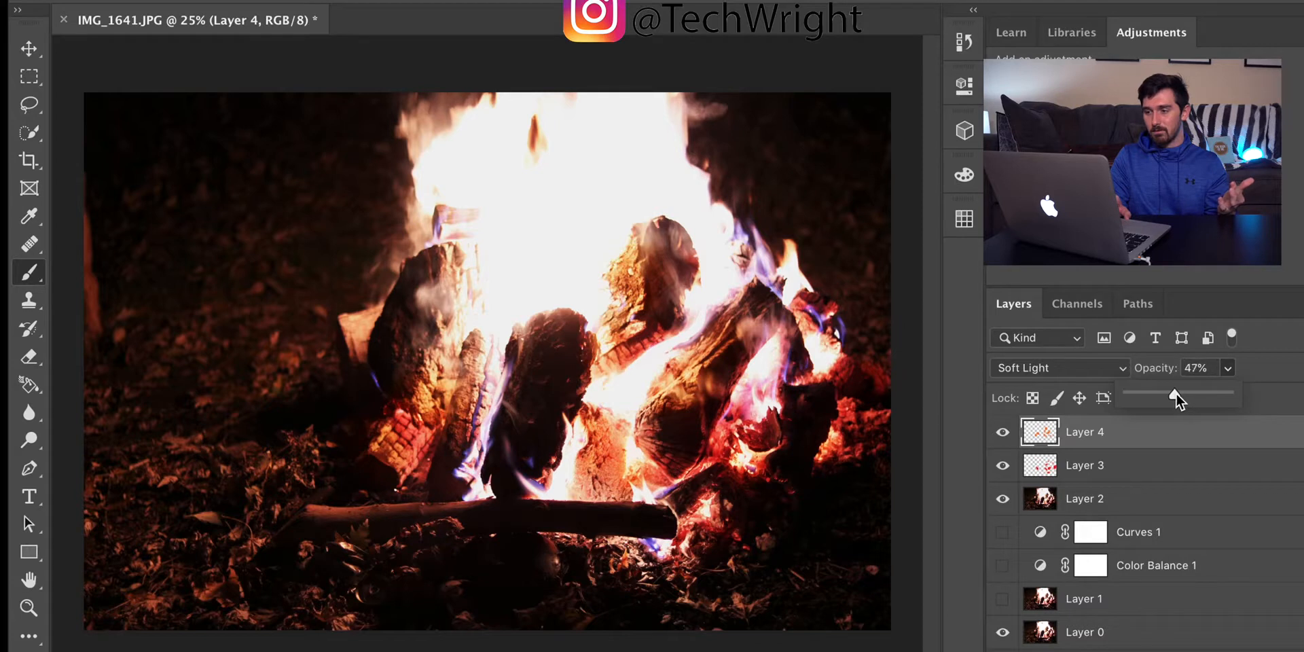
Step: Check the orange tint by switching Layer 4's visibility, then lower the layer's opacity to 30%
{"action": "left_click", "coordinate": [1003, 432]}
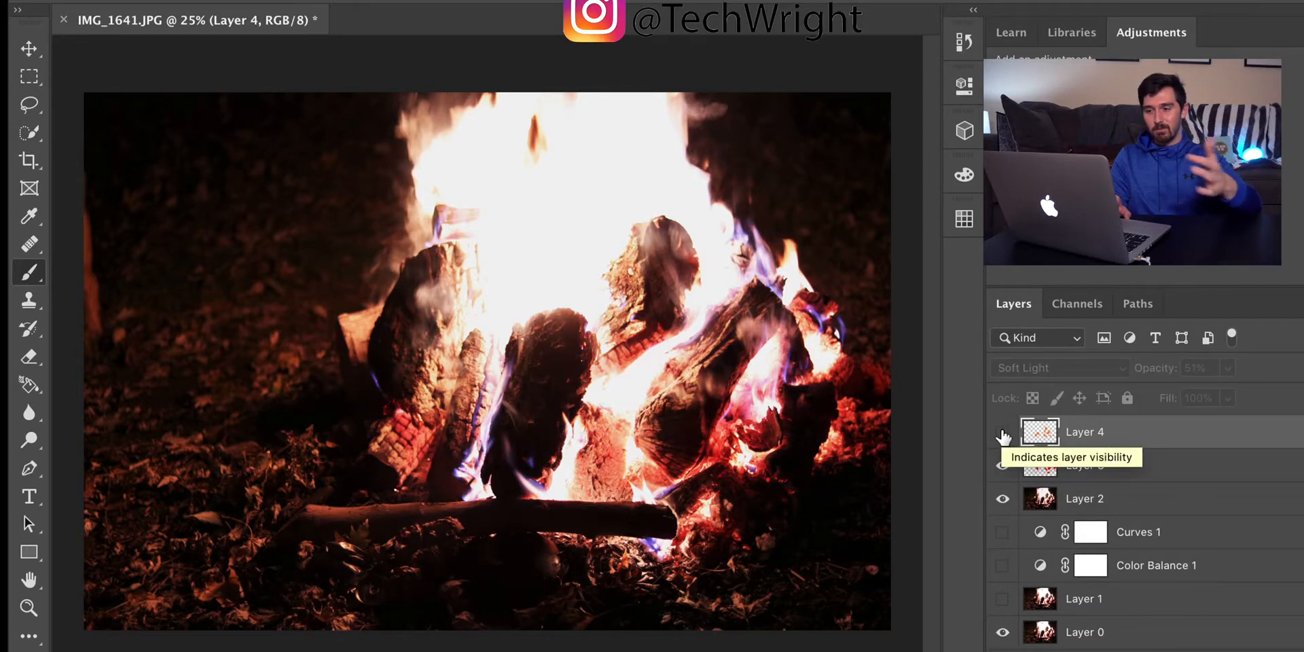
{"action": "left_click", "coordinate": [1003, 432]}
{"action": "left_click", "coordinate": [1002, 432]}
{"action": "left_click", "coordinate": [1002, 432]}
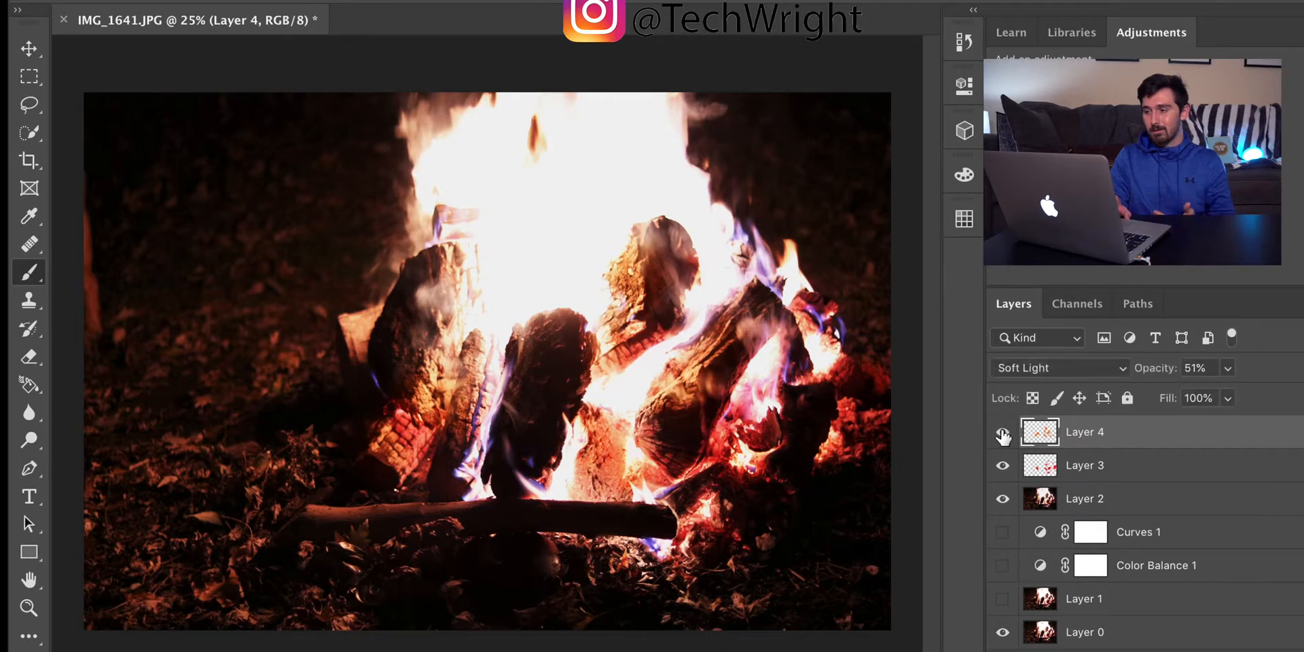
{"action": "left_click", "coordinate": [1228, 368]}
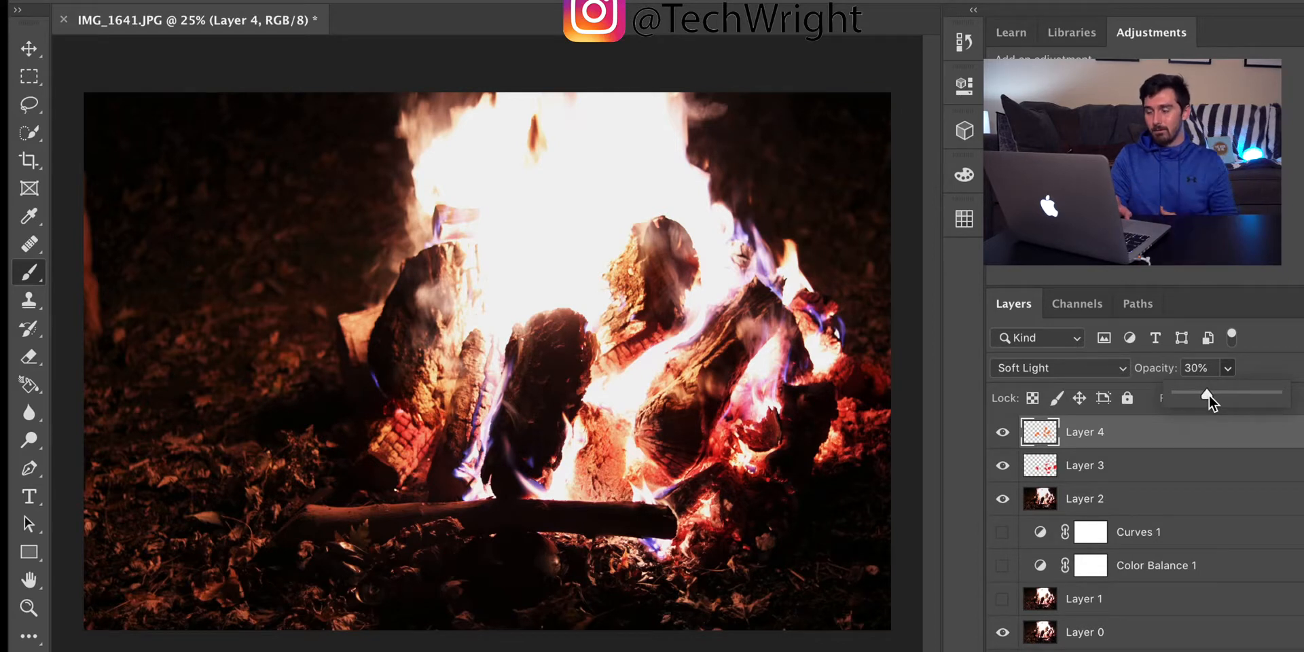
{"action": "left_click", "coordinate": [1227, 370]}
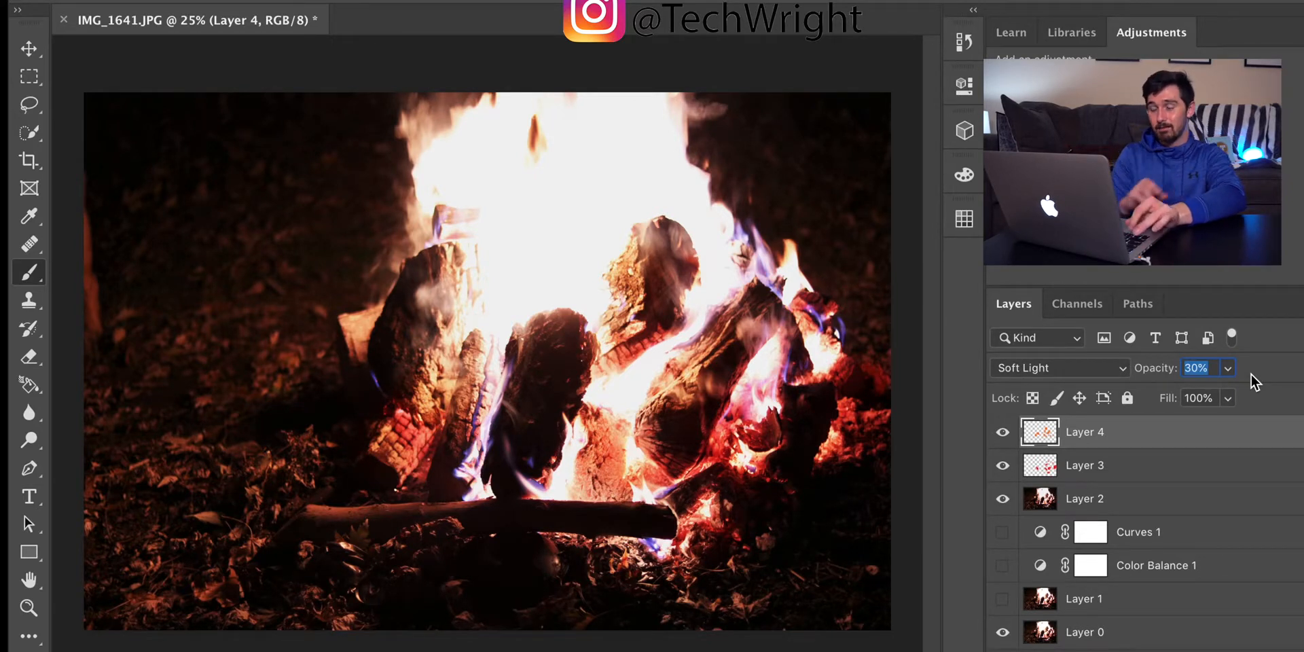
Step: Stamp the visible image onto a new layer above Layer 4
{"action": "key", "text": "super+shift+alt+n"}
{"action": "key", "text": "v"}
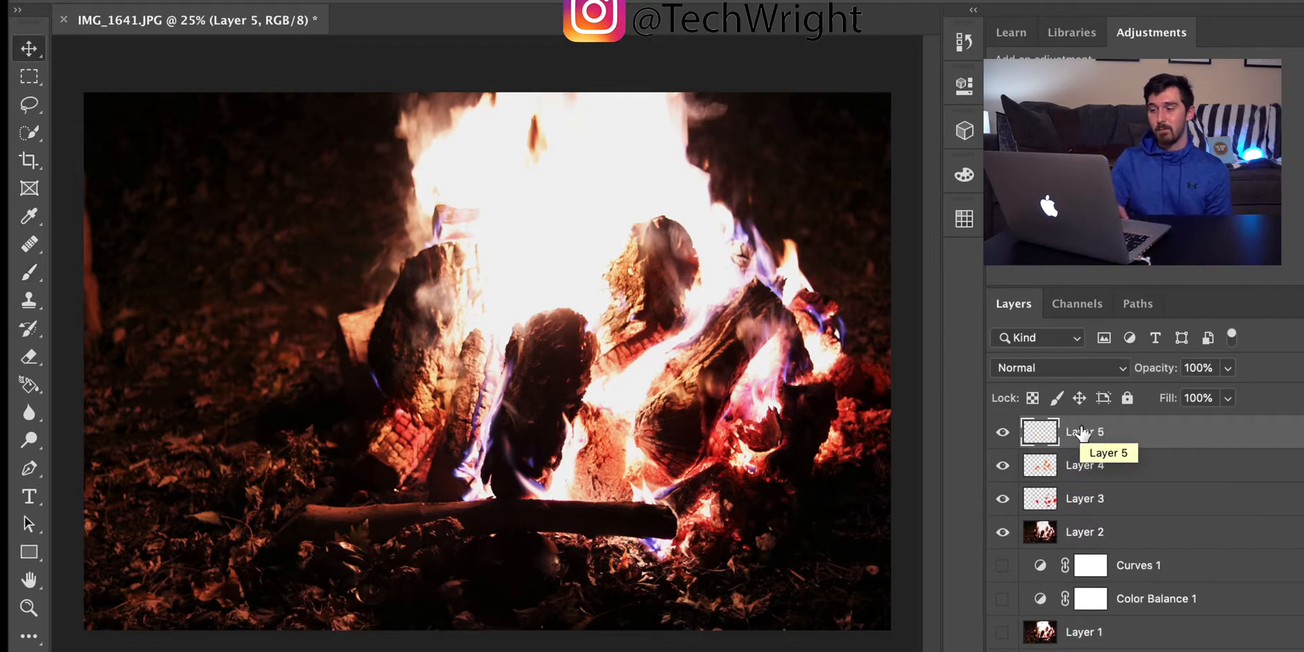
{"action": "key", "text": "super+shift+alt+e"}
Step: Hide Layers 4, 3 and 2 and compare the stamped Layer 5 with the original photo, leaving Layer 5 shown
{"action": "left_click", "coordinate": [1003, 465]}
{"action": "left_click", "coordinate": [1002, 498]}
{"action": "left_click", "coordinate": [1002, 531]}
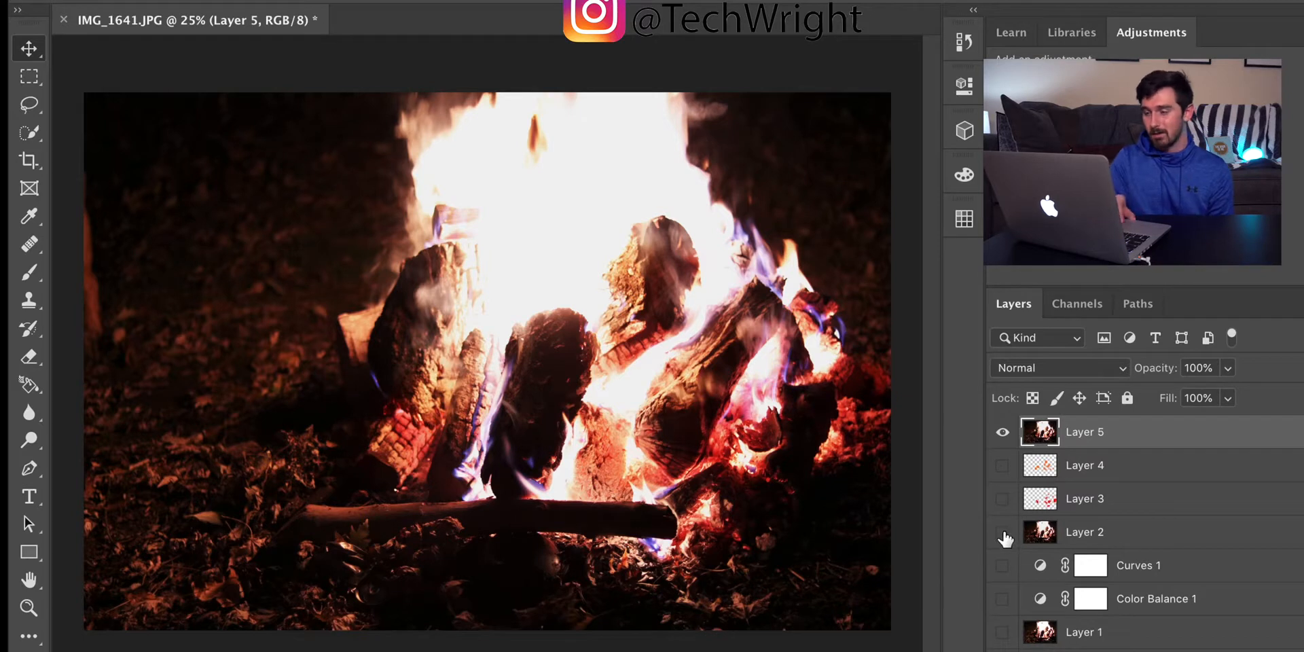
{"action": "left_click", "coordinate": [1002, 433]}
{"action": "left_click", "coordinate": [1002, 432]}
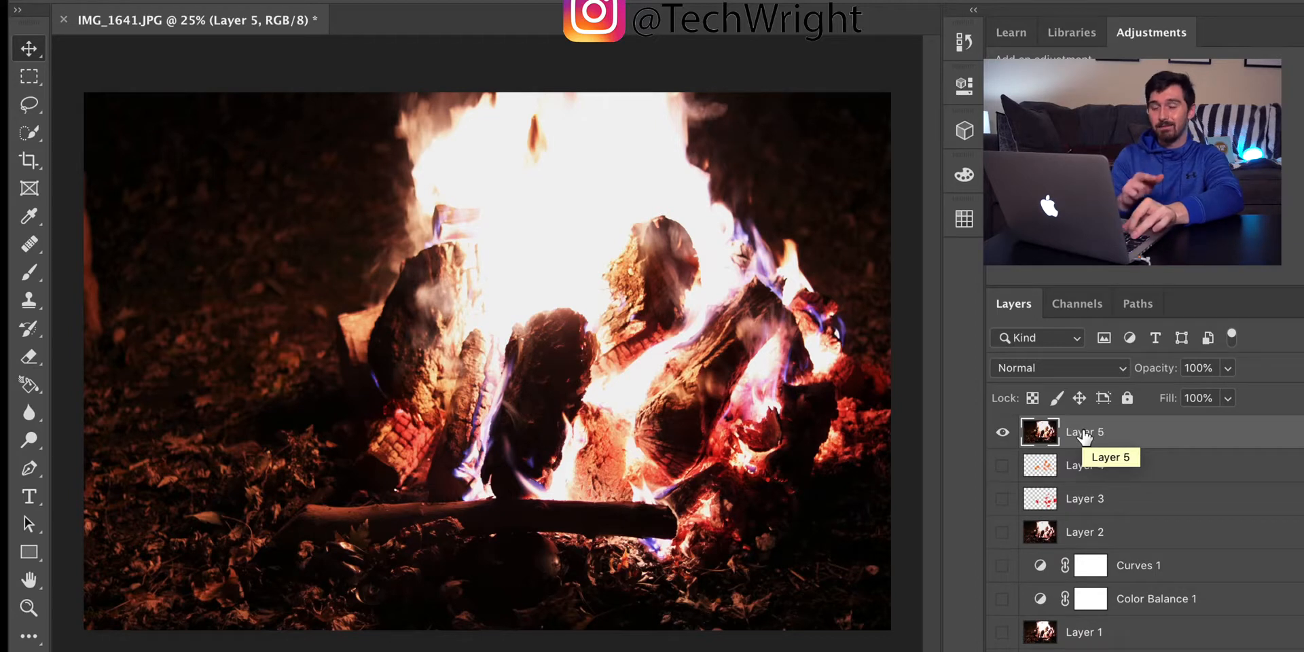
Step: Stamp the visible image onto a new layer above Layer 5
{"action": "key", "text": "ctrl+shift+alt+n"}
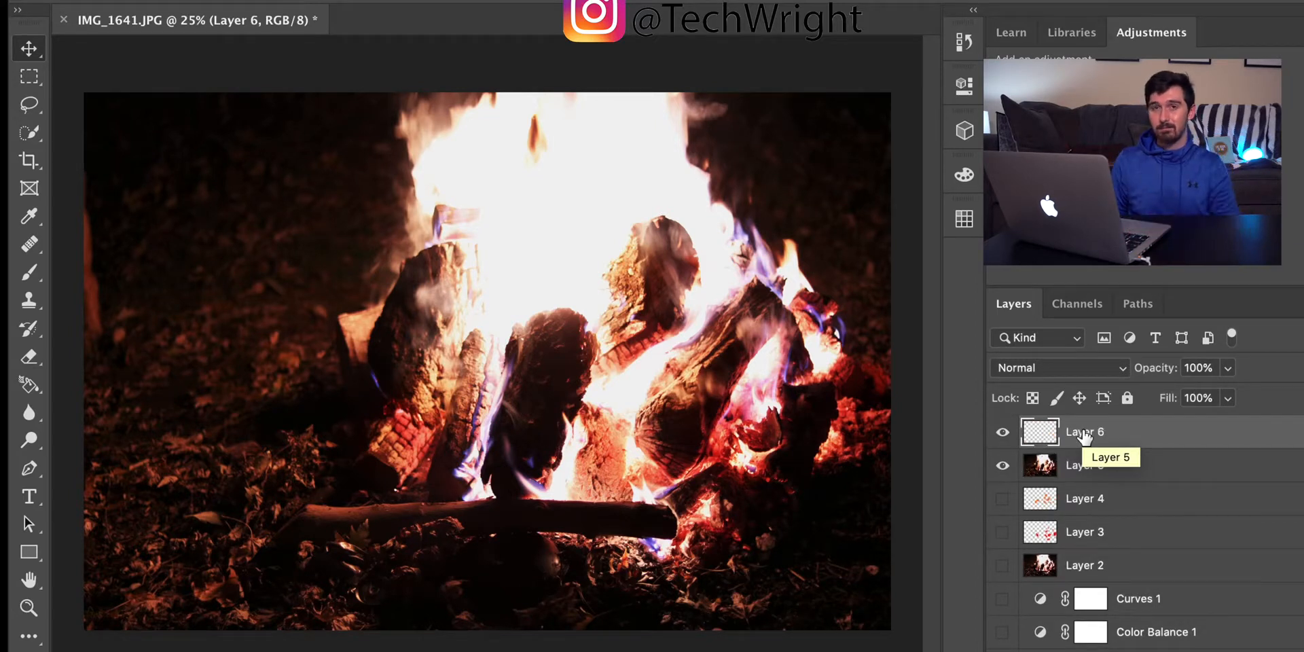
{"action": "key", "text": "ctrl+shift+alt+e"}
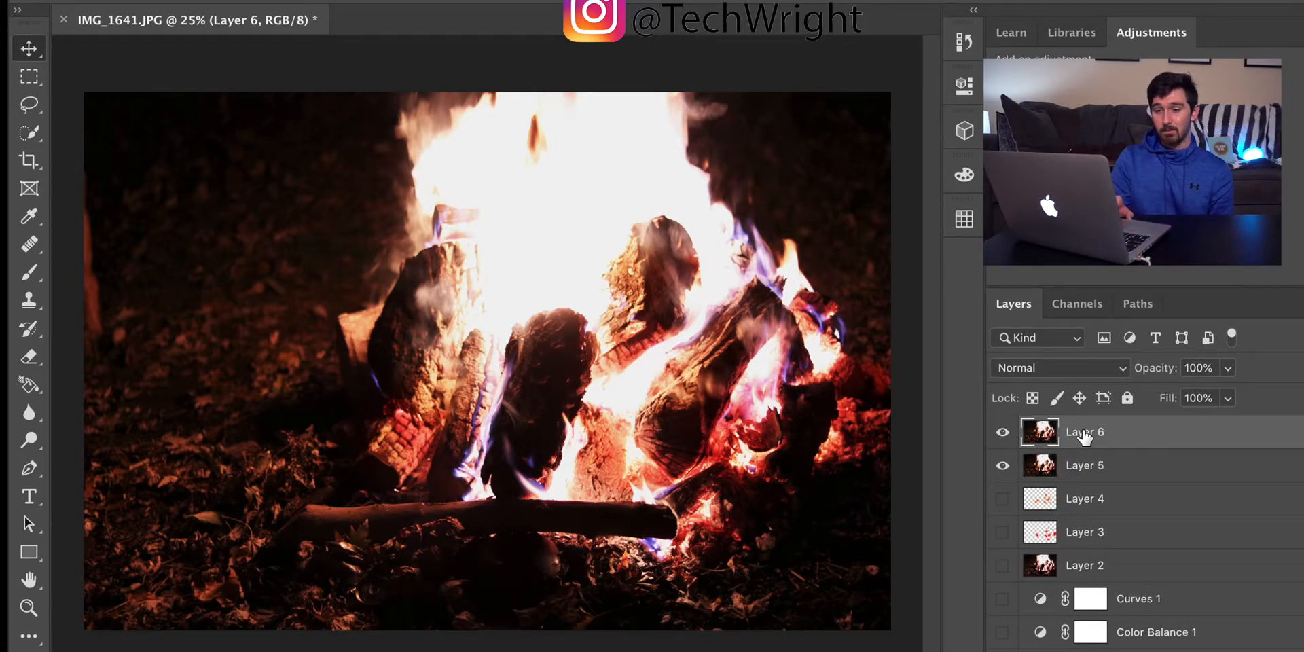
Step: Sample a dark brown from the photo's background and adjust the foreground color to #3a1f17
{"action": "left_click", "coordinate": [24, 650]}
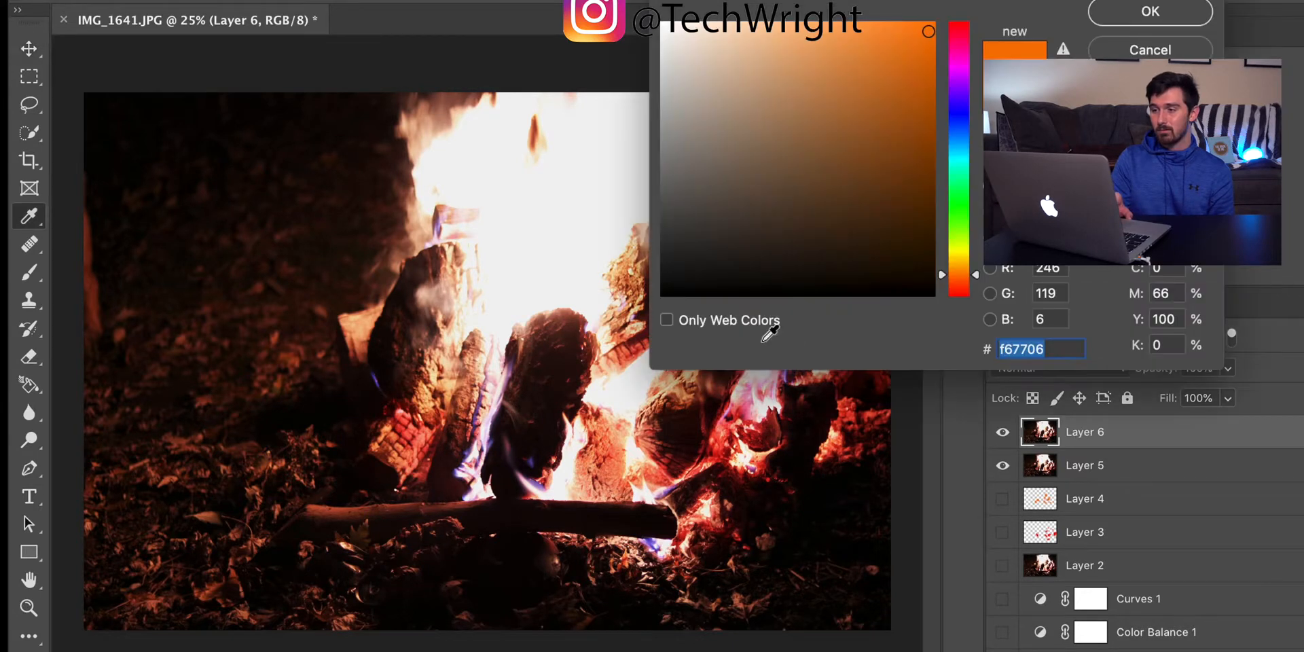
{"action": "left_click_drag", "start_coordinate": [956, 269], "coordinate": [954, 272]}
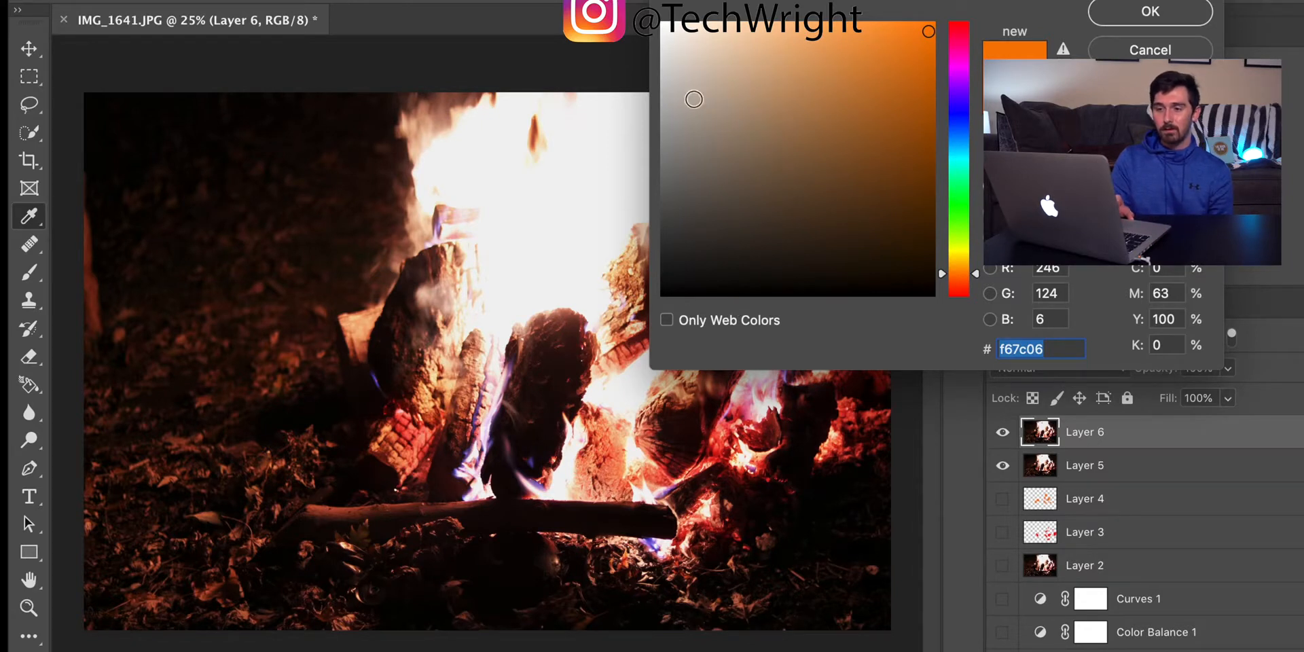
{"action": "left_click", "coordinate": [340, 296]}
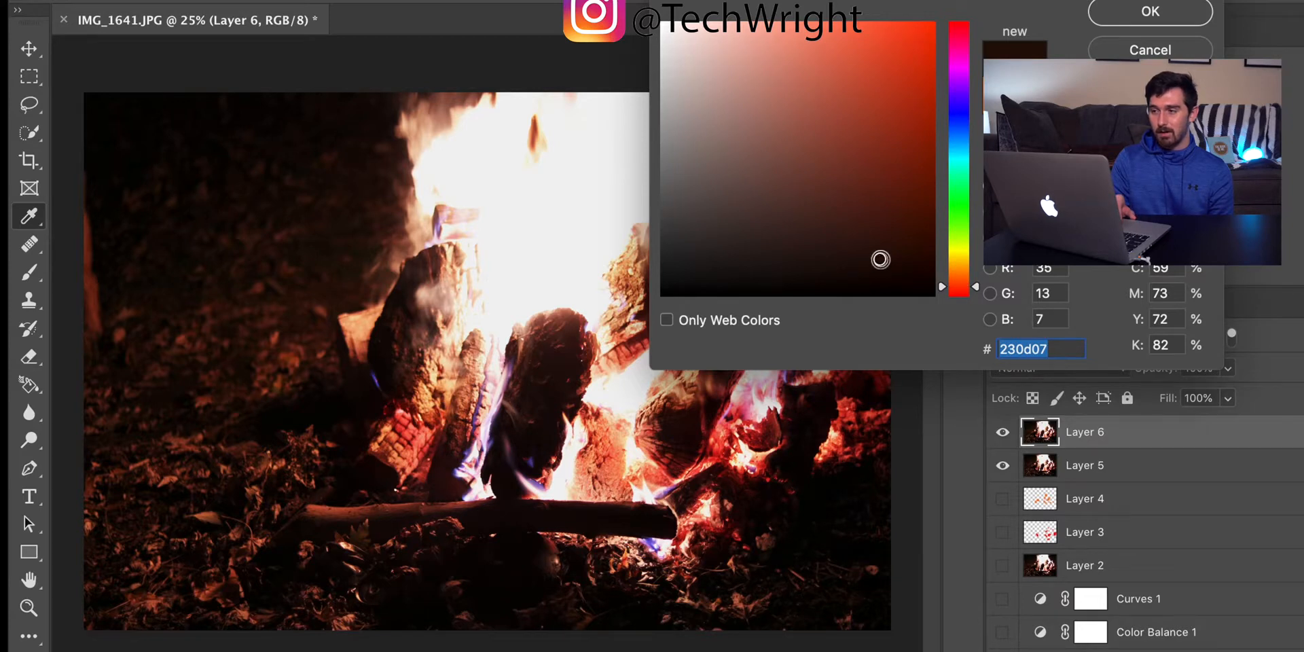
{"action": "left_click_drag", "start_coordinate": [880, 259], "coordinate": [823, 233]}
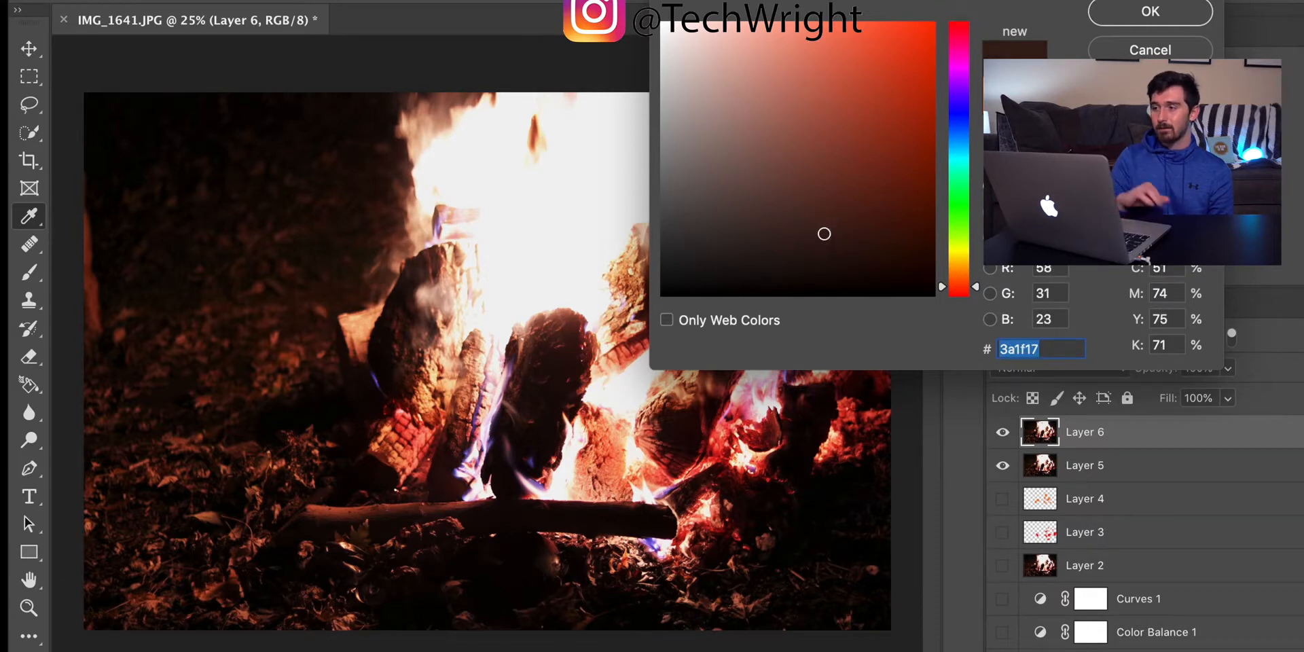
{"action": "left_click", "coordinate": [1175, 15]}
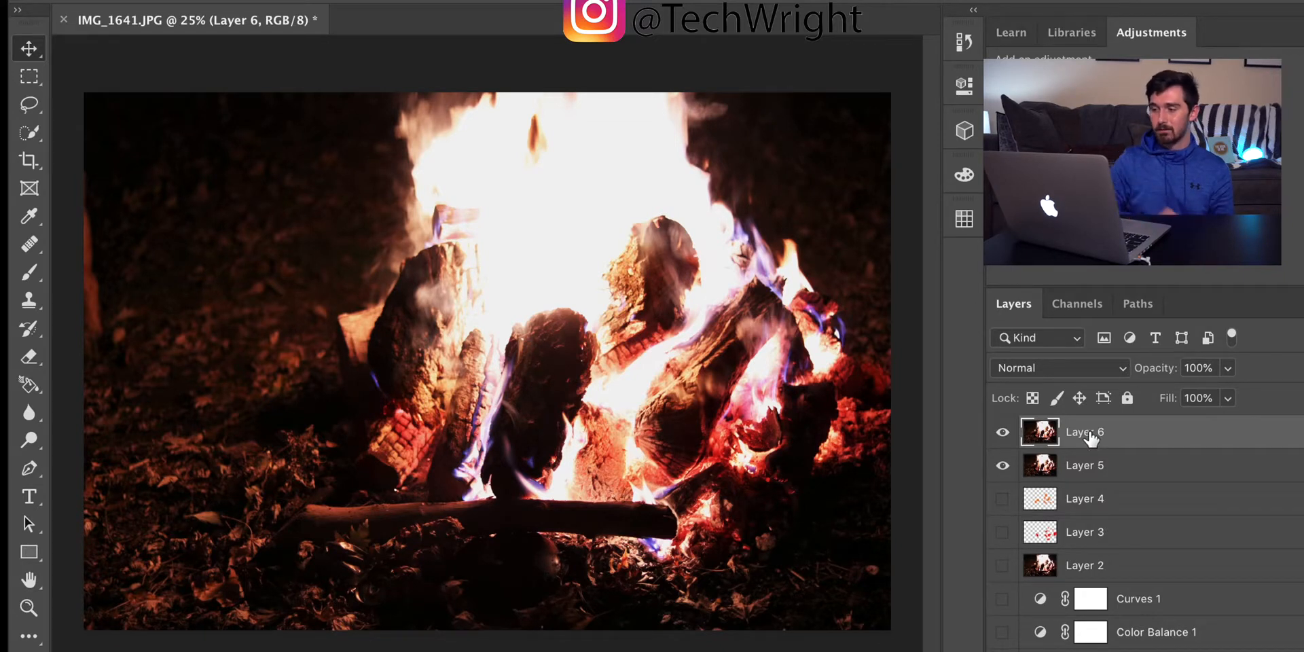
Step: Delete the stamped Layer 6 and add a new empty layer above Layer 5
{"action": "key", "text": "Delete"}
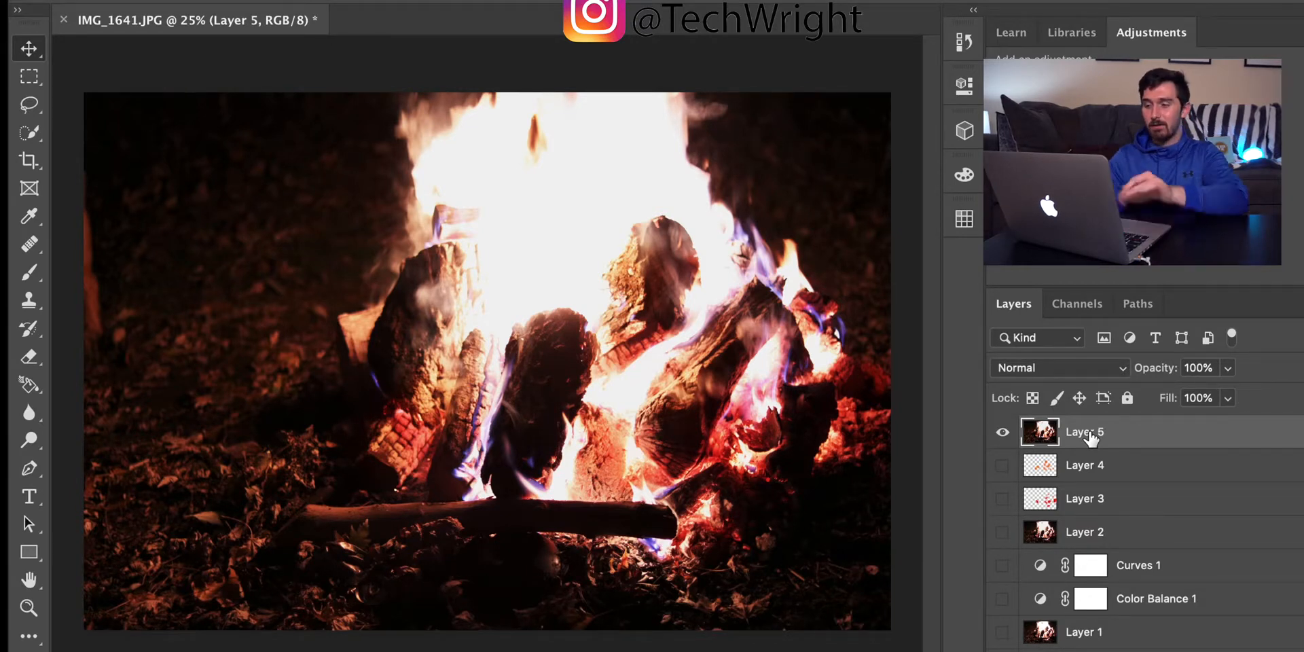
{"action": "key", "text": "super+alt+shift+n"}
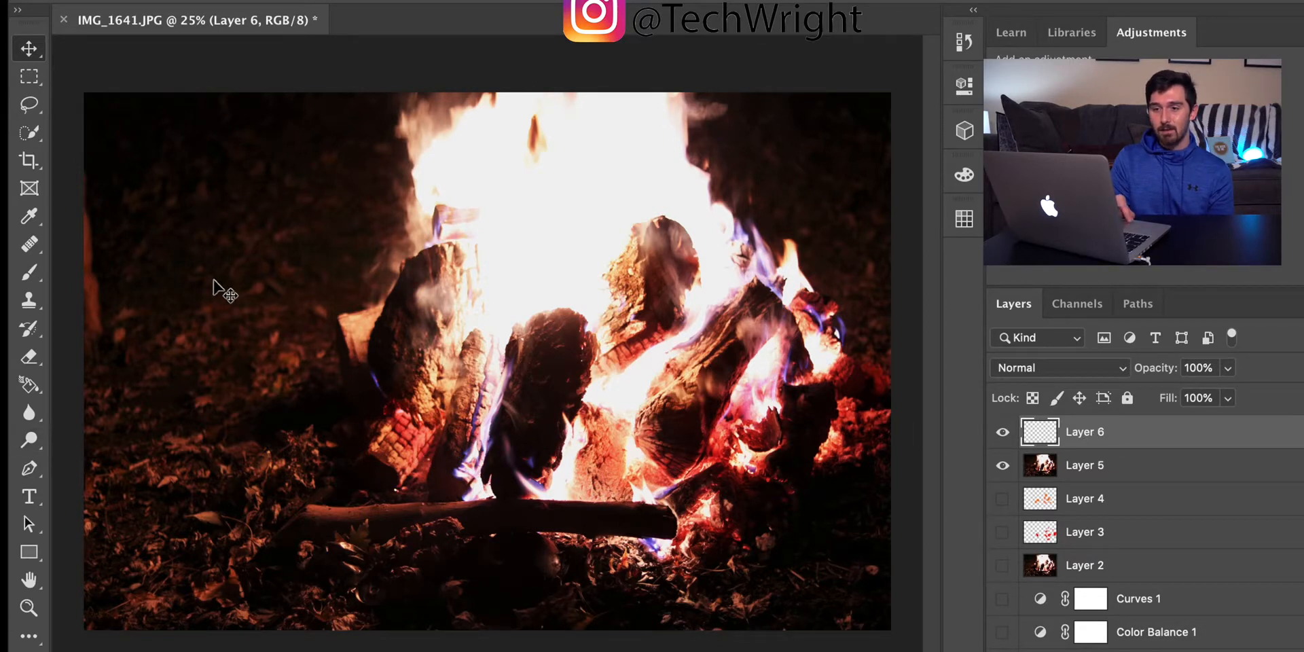
Step: Paint dark brown over the ground and dark background around the fire on Layer 6 with a soft 2480 px brush
{"action": "left_click", "coordinate": [30, 280]}
{"action": "left_click", "coordinate": [170, 2]}
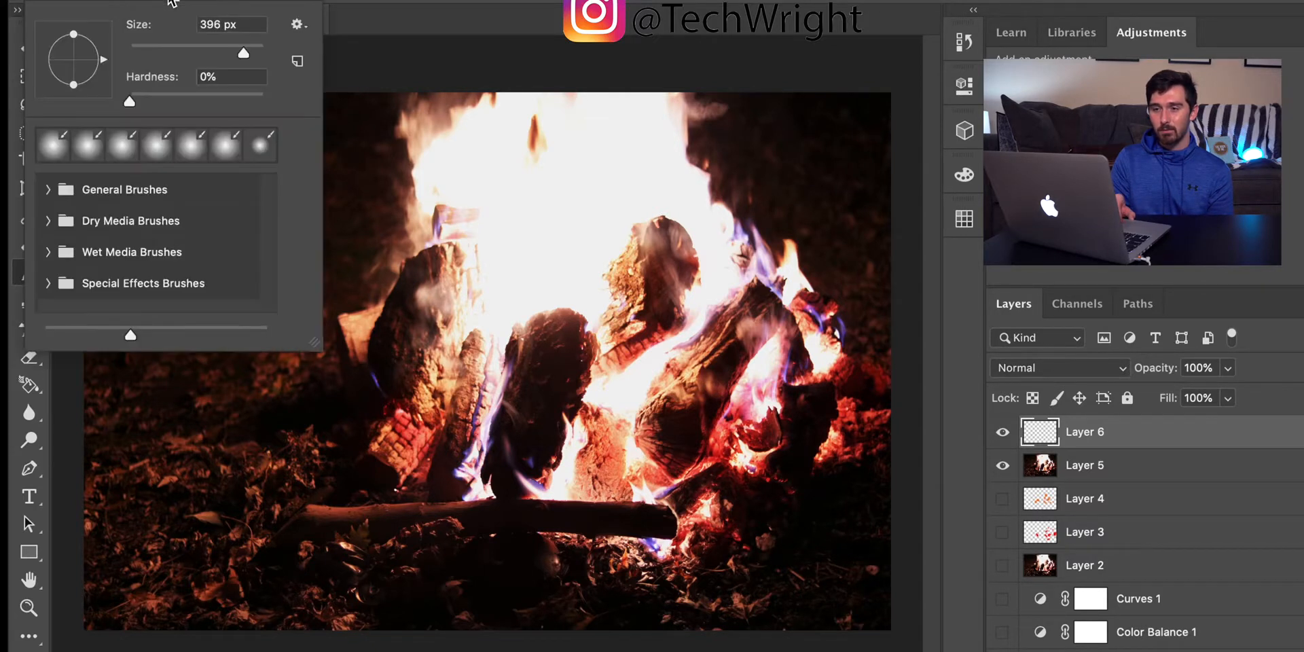
{"action": "left_click_drag", "start_coordinate": [243, 50], "coordinate": [257, 51]}
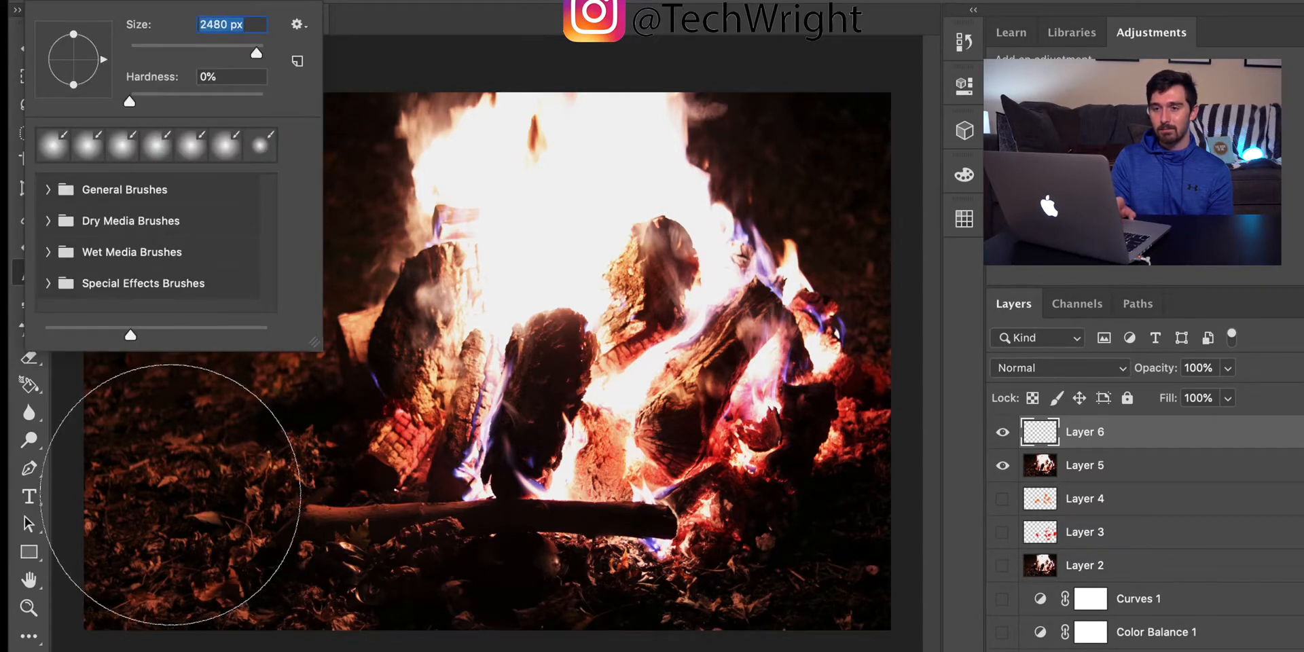
{"action": "key", "text": "Return"}
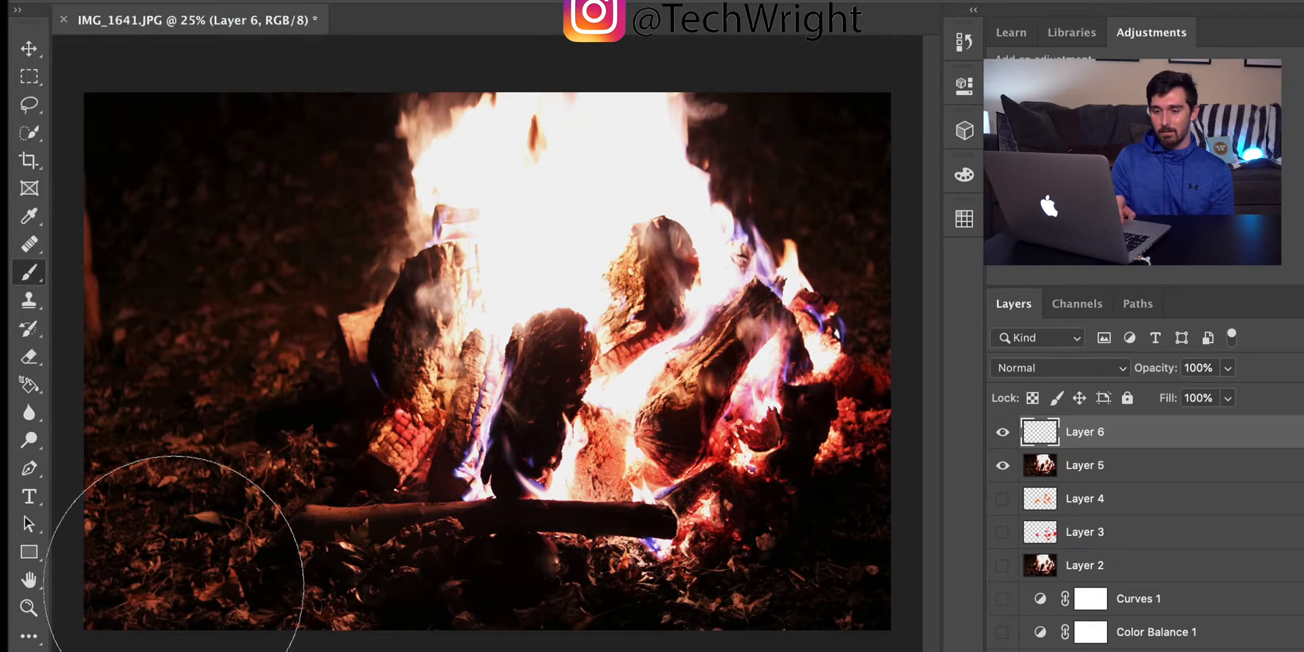
{"action": "mouse_move", "coordinate": [172, 587]}
{"action": "left_mouse_down"}
{"action": "mouse_move", "coordinate": [174, 489]}
{"action": "mouse_move", "coordinate": [193, 480]}
{"action": "mouse_move", "coordinate": [204, 415]}
{"action": "mouse_move", "coordinate": [174, 541]}
{"action": "mouse_move", "coordinate": [165, 349]}
{"action": "mouse_move", "coordinate": [180, 340]}
{"action": "mouse_move", "coordinate": [195, 166]}
{"action": "mouse_move", "coordinate": [176, 198]}
{"action": "mouse_move", "coordinate": [203, 178]}
{"action": "mouse_move", "coordinate": [262, 188]}
{"action": "mouse_move", "coordinate": [282, 175]}
{"action": "mouse_move", "coordinate": [251, 271]}
{"action": "mouse_move", "coordinate": [245, 428]}
{"action": "mouse_move", "coordinate": [180, 553]}
{"action": "mouse_move", "coordinate": [364, 573]}
{"action": "mouse_move", "coordinate": [462, 600]}
{"action": "mouse_move", "coordinate": [710, 611]}
{"action": "mouse_move", "coordinate": [859, 594]}
{"action": "mouse_move", "coordinate": [873, 568]}
{"action": "left_mouse_up"}
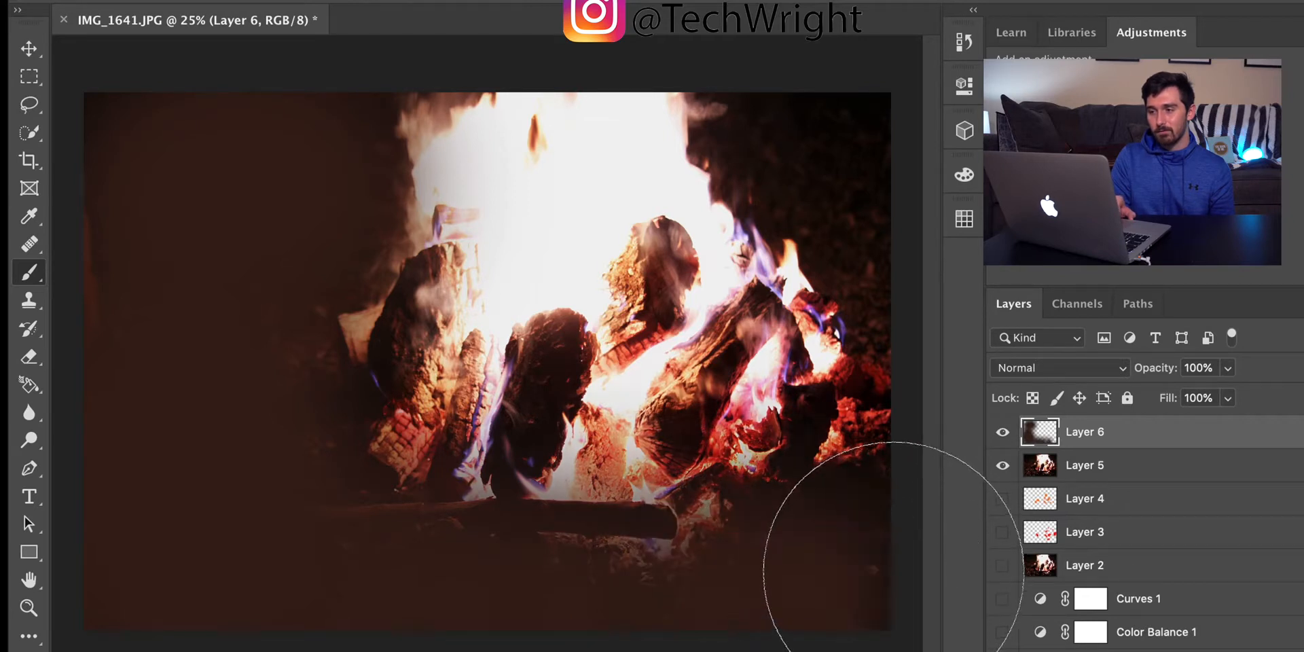
{"action": "mouse_move", "coordinate": [855, 151]}
{"action": "left_mouse_down"}
{"action": "mouse_move", "coordinate": [844, 166]}
{"action": "mouse_move", "coordinate": [801, 166]}
{"action": "left_mouse_up"}
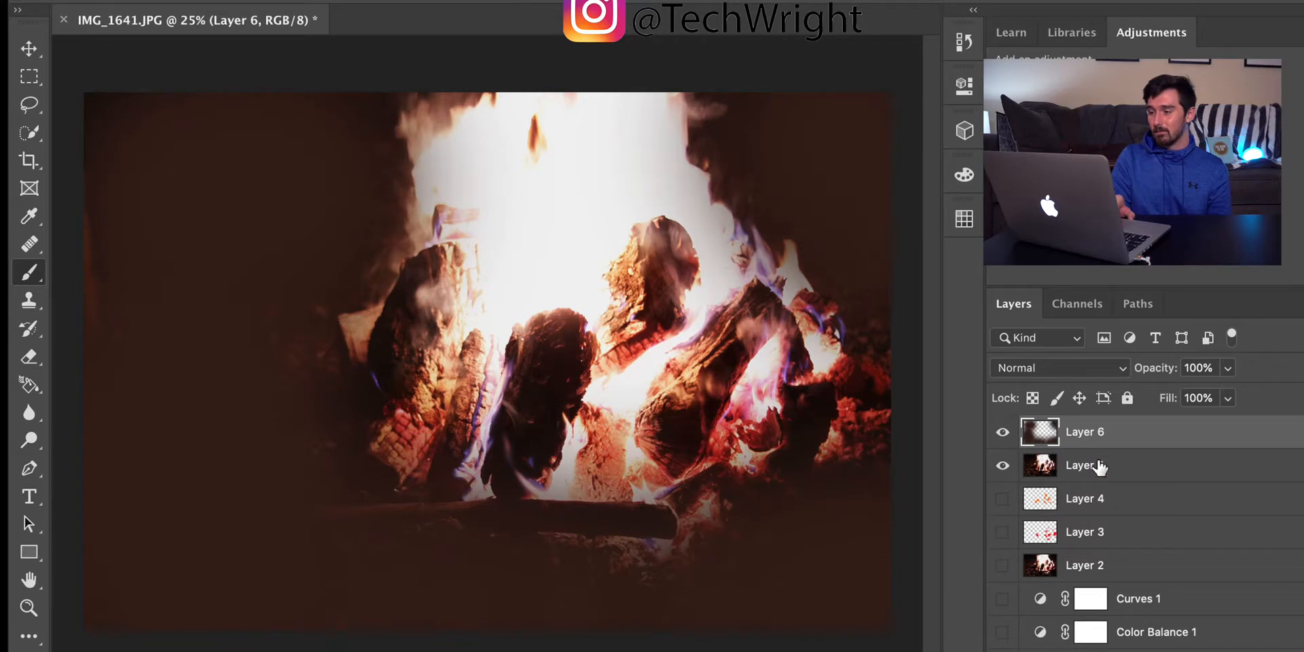
Step: Change Layer 6's blend mode to Soft Light and reduce its opacity to 62%
{"action": "left_click", "coordinate": [1122, 370]}
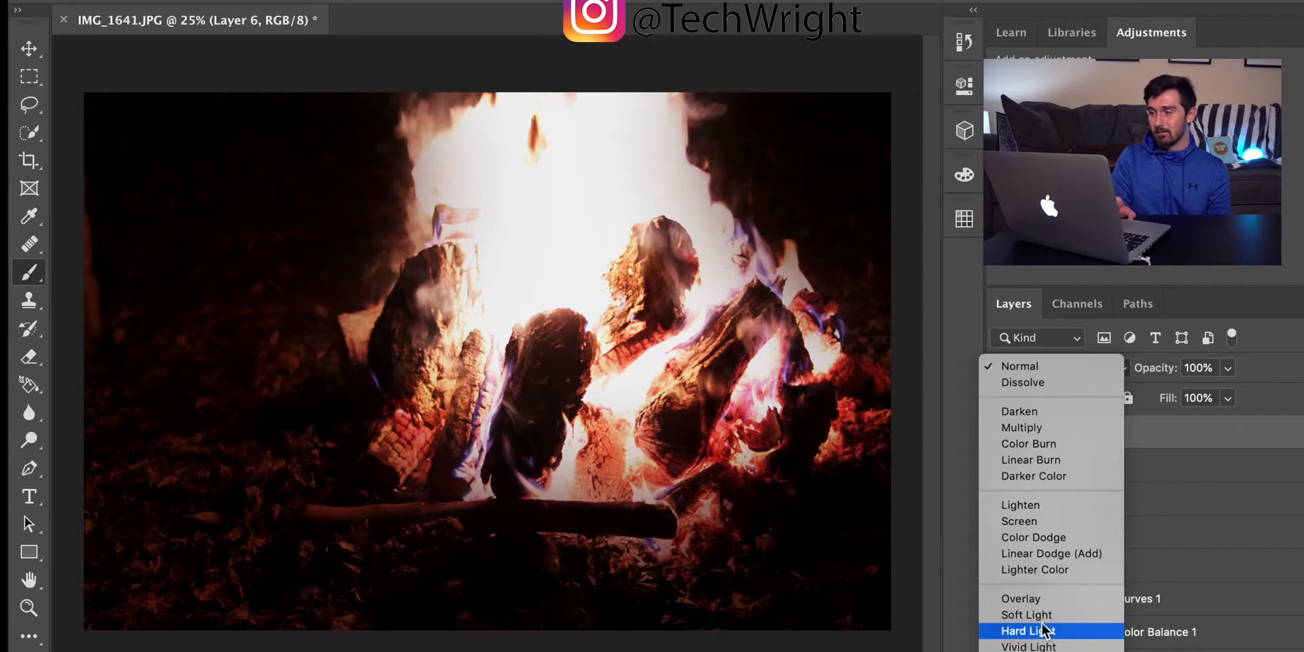
{"action": "left_click", "coordinate": [1039, 615]}
{"action": "left_click", "coordinate": [1227, 368]}
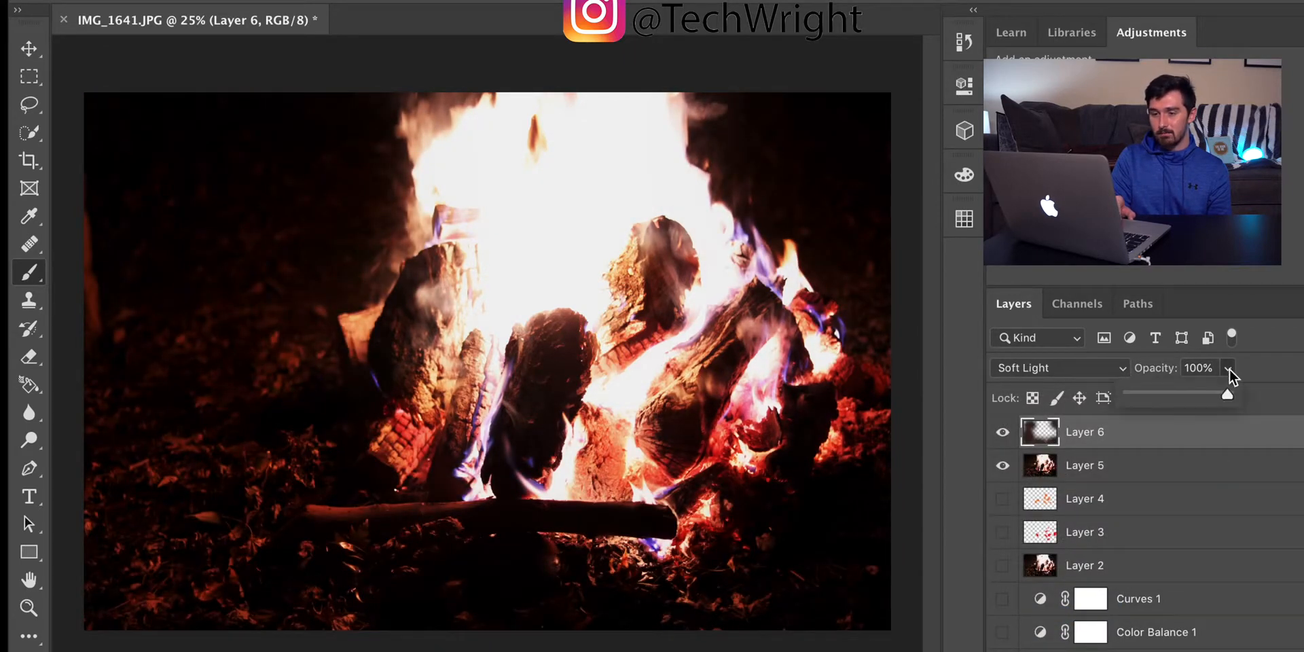
{"action": "mouse_move", "coordinate": [1199, 396]}
{"action": "left_mouse_down"}
{"action": "mouse_move", "coordinate": [1147, 395]}
{"action": "mouse_move", "coordinate": [1236, 401]}
{"action": "mouse_move", "coordinate": [1144, 394]}
{"action": "mouse_move", "coordinate": [1177, 393]}
{"action": "left_mouse_up"}
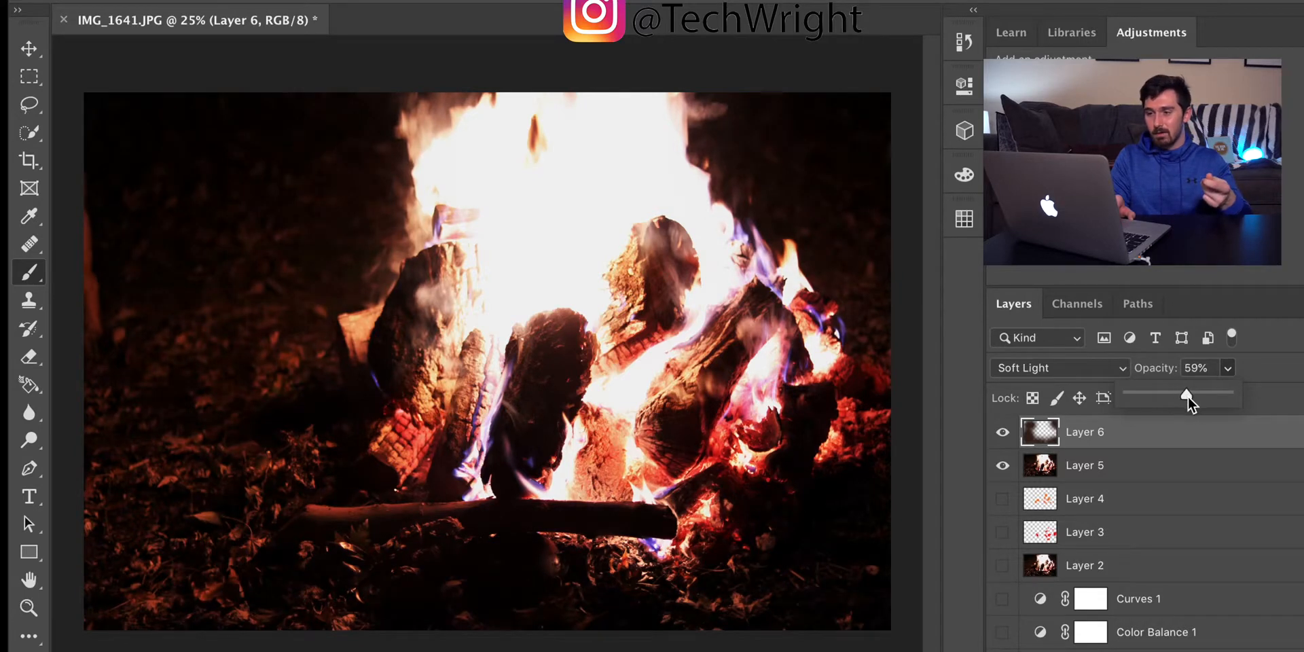
{"action": "left_click_drag", "start_coordinate": [1191, 397], "coordinate": [1190, 397]}
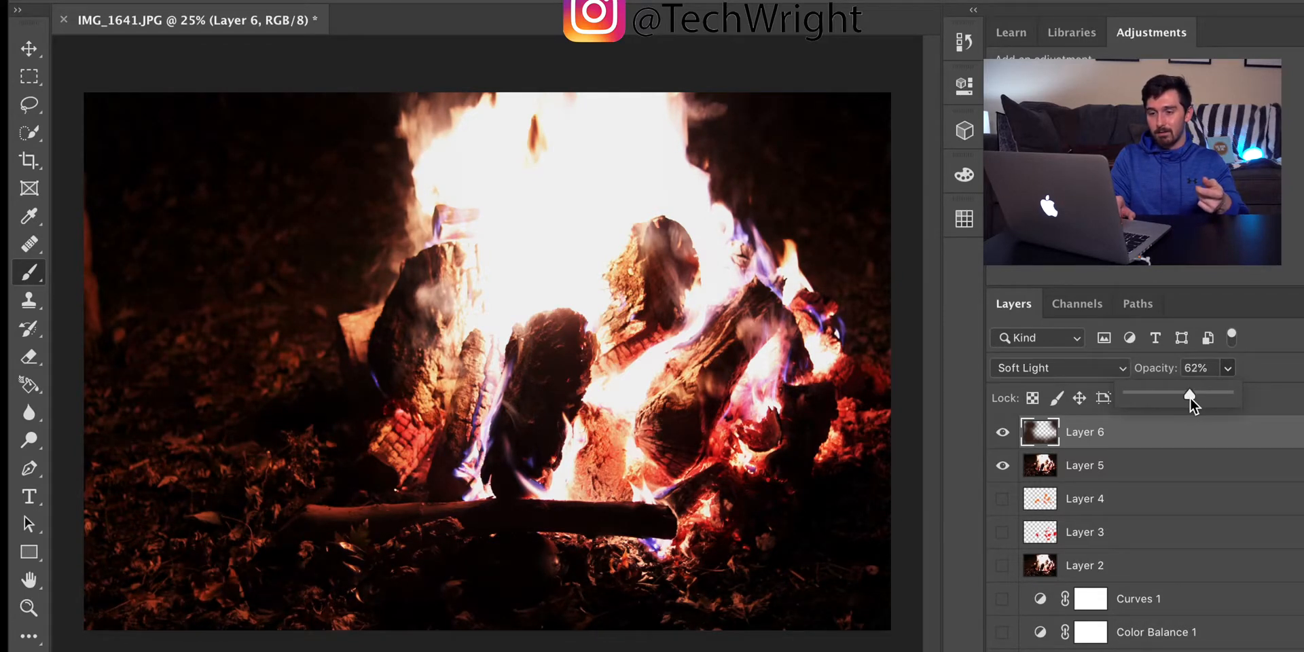
Step: Check the brown tint by switching Layer 6's visibility off and on, leaving the layer shown
{"action": "left_click", "coordinate": [1002, 433]}
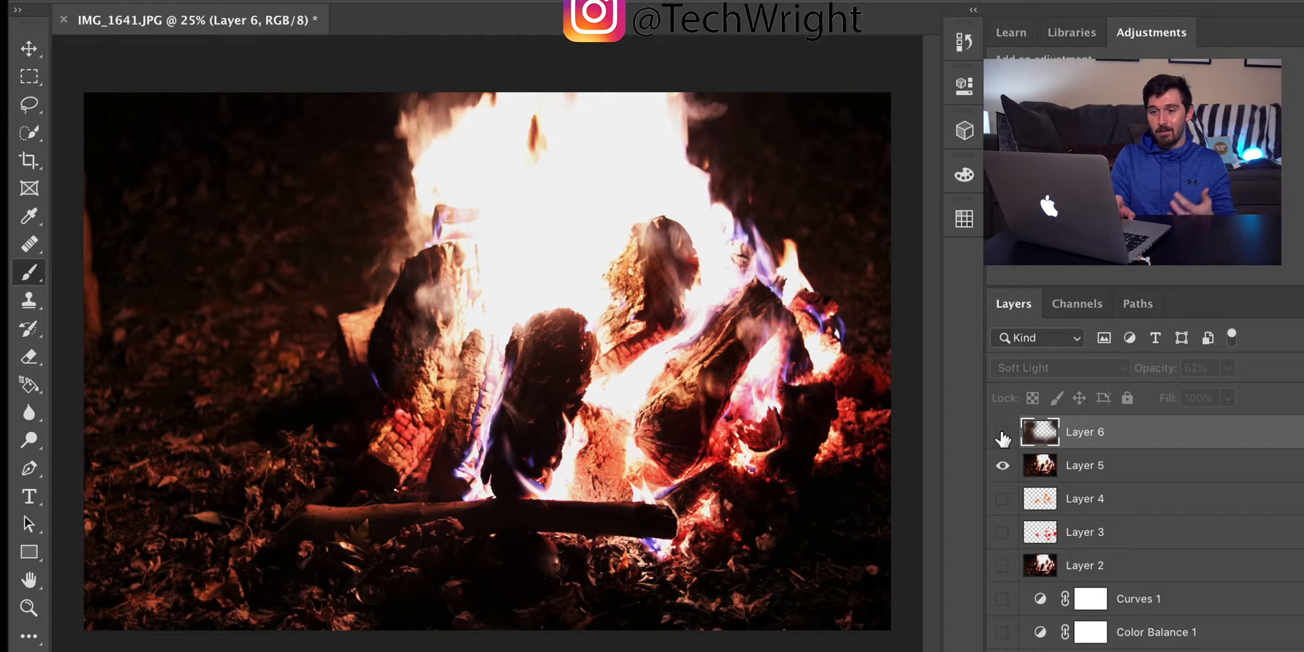
{"action": "left_click", "coordinate": [1002, 433]}
{"action": "left_click", "coordinate": [1002, 432]}
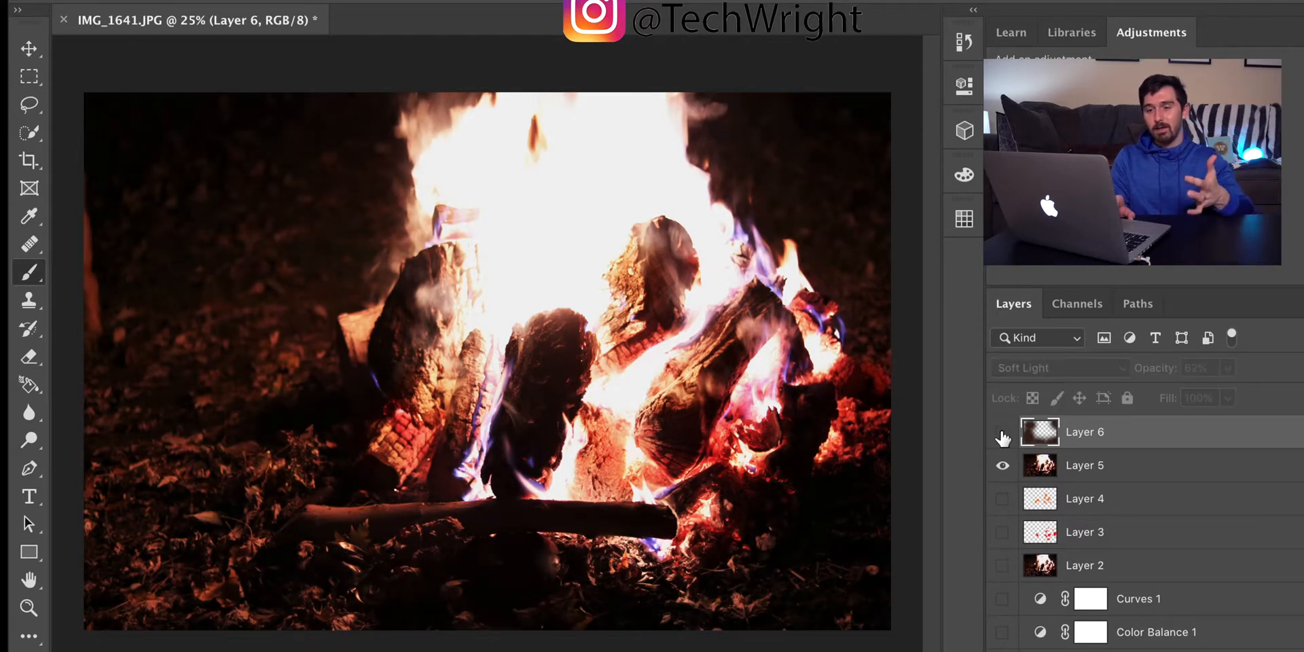
{"action": "left_click", "coordinate": [1002, 433]}
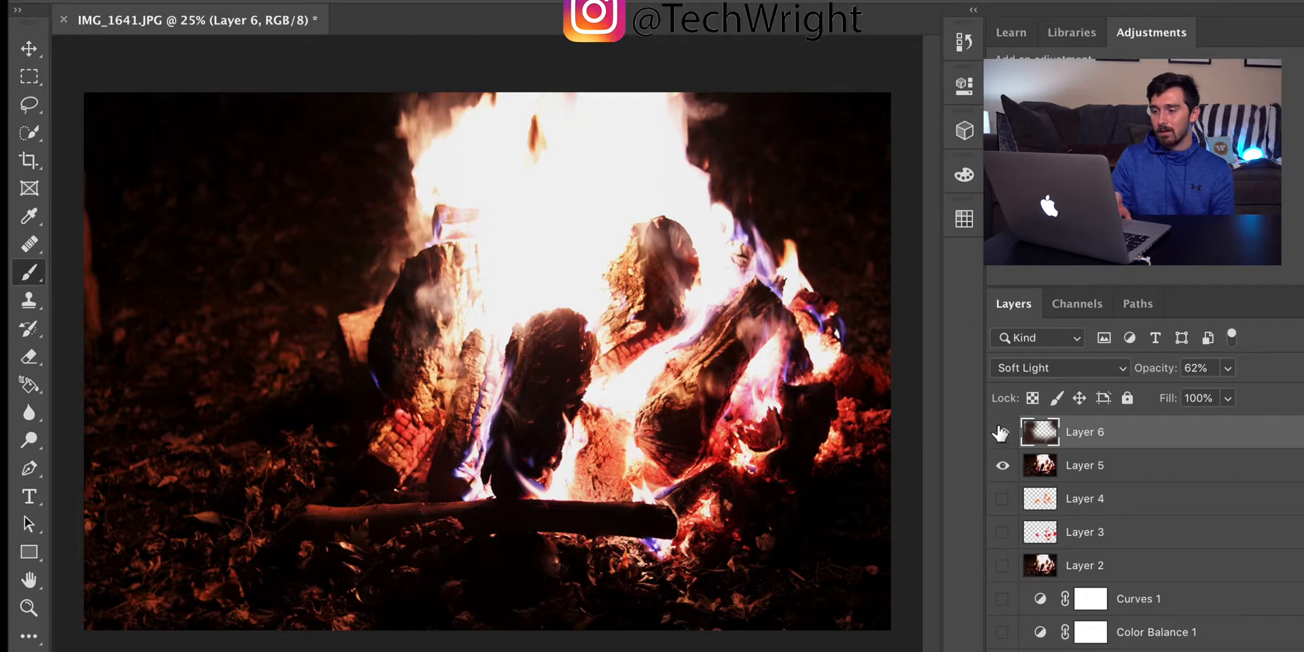
Step: Add a Brightness/Contrast adjustment layer above Layer 6, set its brightness to -15 and raise the contrast slightly
{"action": "scroll", "coordinate": [1193, 533], "scroll_direction": "down", "scroll_amount": 1}
{"action": "scroll", "coordinate": [1193, 533], "scroll_direction": "up", "scroll_amount": 1}
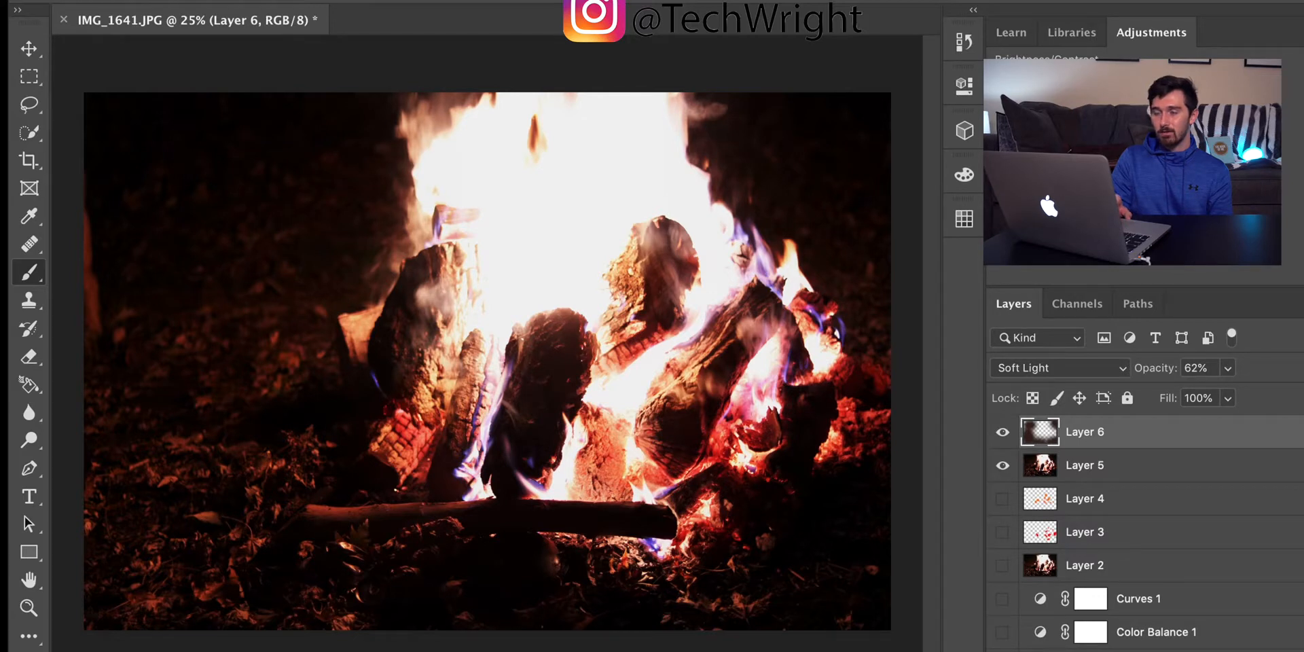
{"action": "left_click", "coordinate": [1002, 78]}
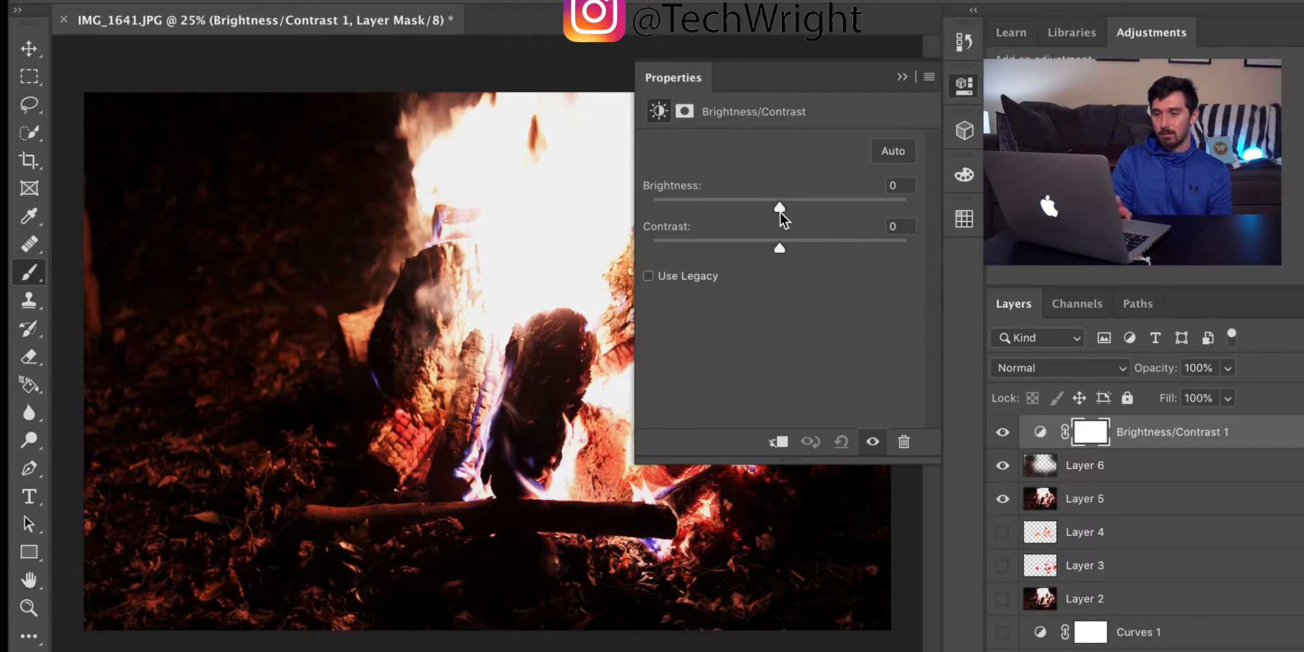
{"action": "mouse_move", "coordinate": [781, 205]}
{"action": "left_mouse_down"}
{"action": "mouse_move", "coordinate": [748, 206]}
{"action": "mouse_move", "coordinate": [842, 205]}
{"action": "mouse_move", "coordinate": [758, 213]}
{"action": "mouse_move", "coordinate": [789, 211]}
{"action": "left_mouse_up"}
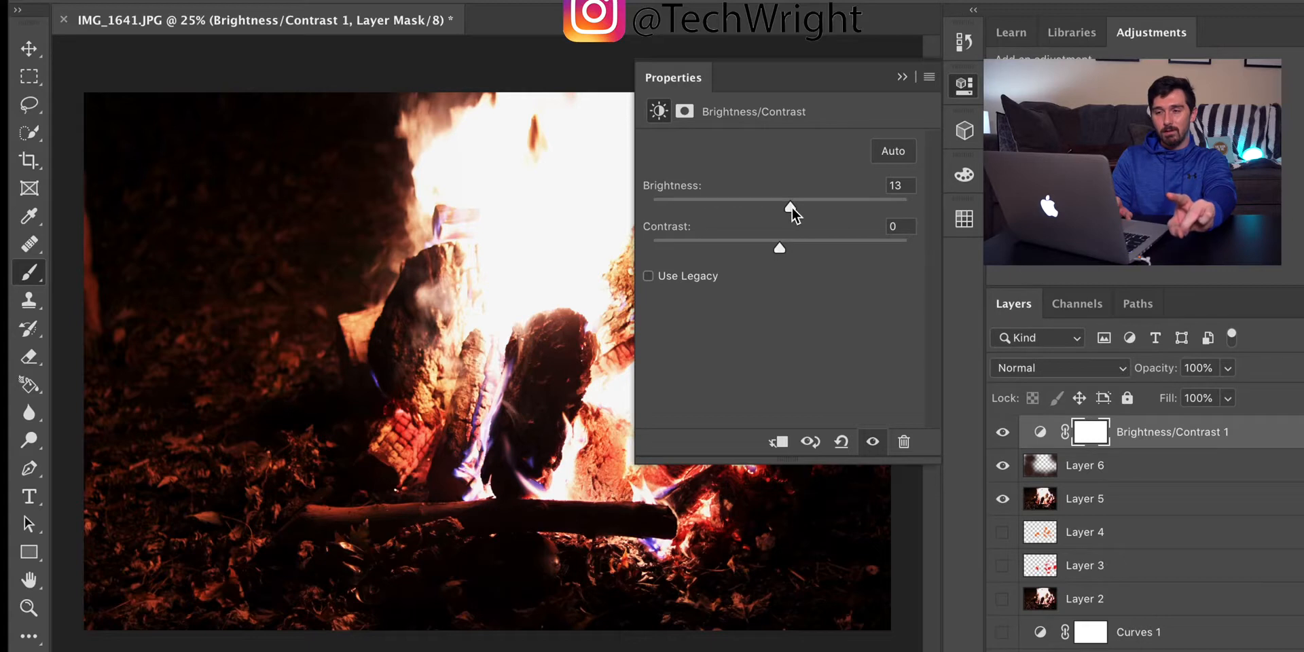
{"action": "left_click_drag", "start_coordinate": [792, 206], "coordinate": [881, 204]}
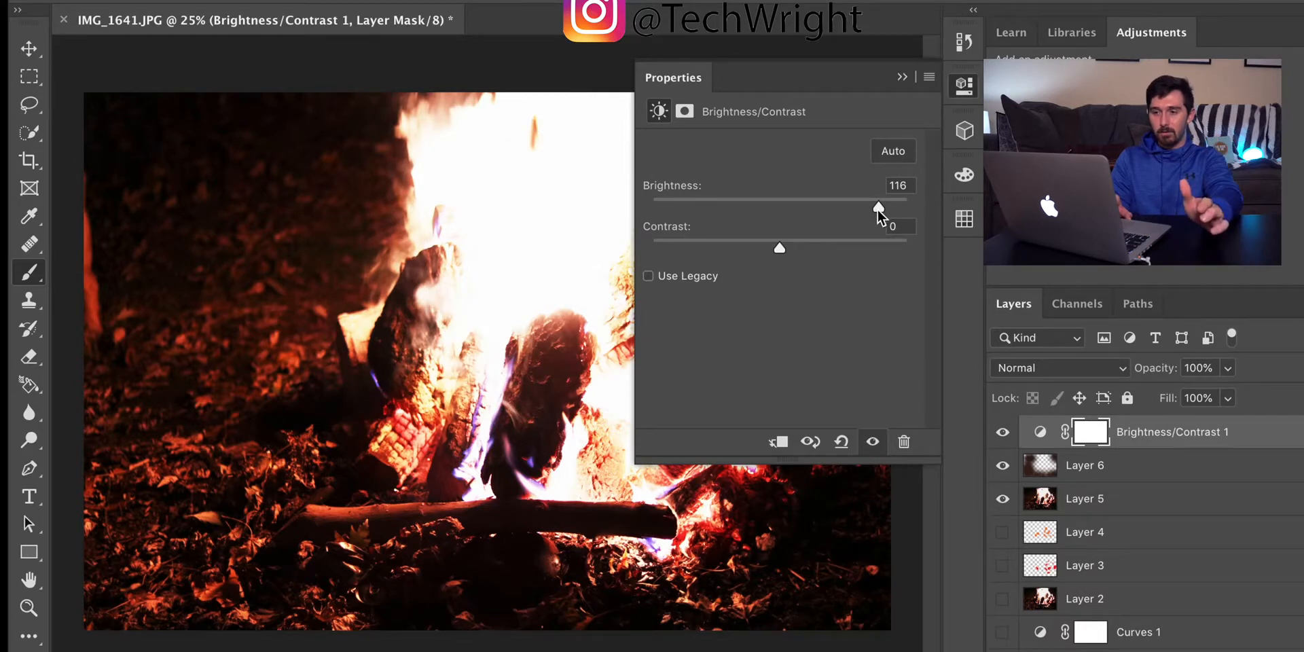
{"action": "left_click_drag", "start_coordinate": [875, 209], "coordinate": [808, 204]}
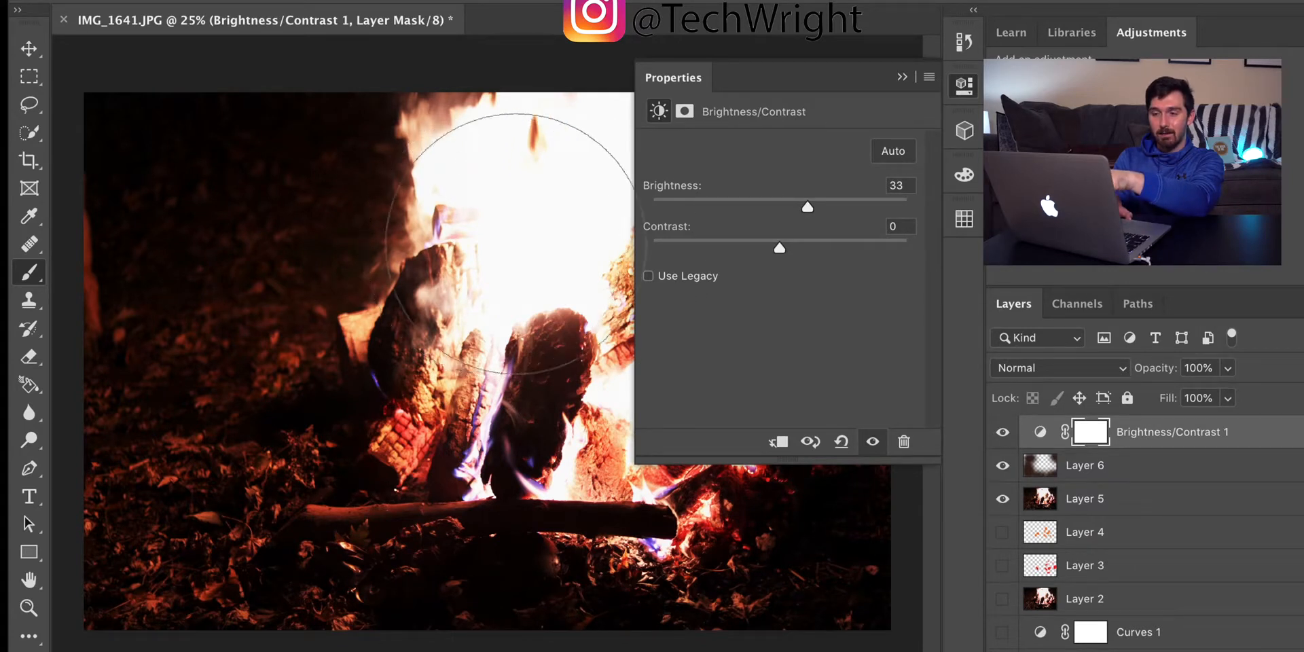
{"action": "left_click_drag", "start_coordinate": [808, 205], "coordinate": [768, 207]}
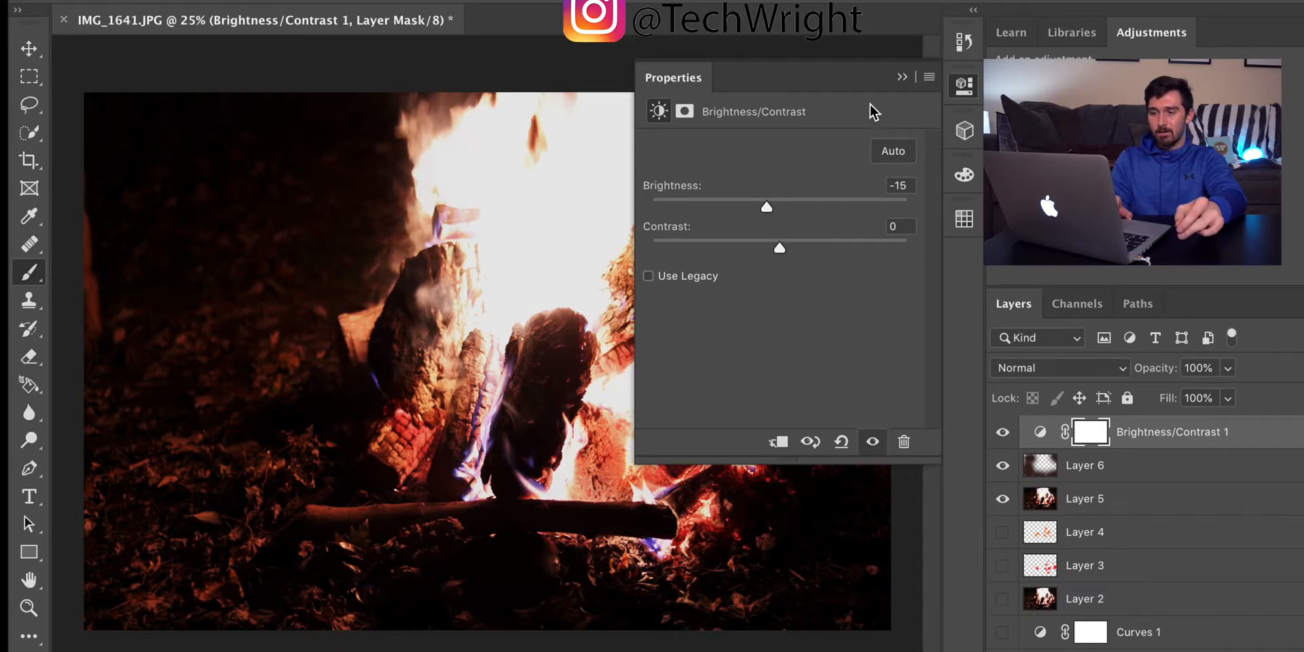
{"action": "mouse_move", "coordinate": [780, 248]}
{"action": "left_mouse_down"}
{"action": "mouse_move", "coordinate": [801, 250]}
{"action": "mouse_move", "coordinate": [761, 249]}
{"action": "mouse_move", "coordinate": [816, 250]}
{"action": "mouse_move", "coordinate": [765, 246]}
{"action": "mouse_move", "coordinate": [791, 246]}
{"action": "left_mouse_up"}
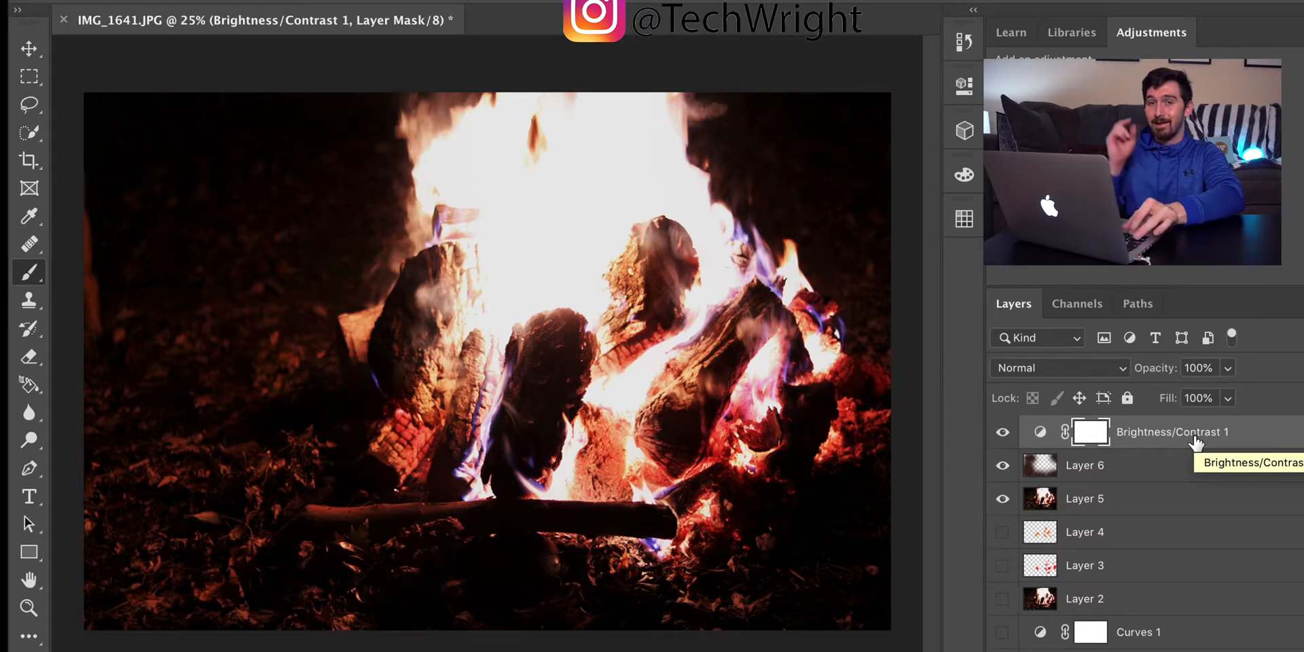
Step: Stamp the visible image onto a new layer at the top of the stack and hide Brightness/Contrast 1, Layer 6 and Layer 5
{"action": "key", "text": "super+shift+alt+n"}
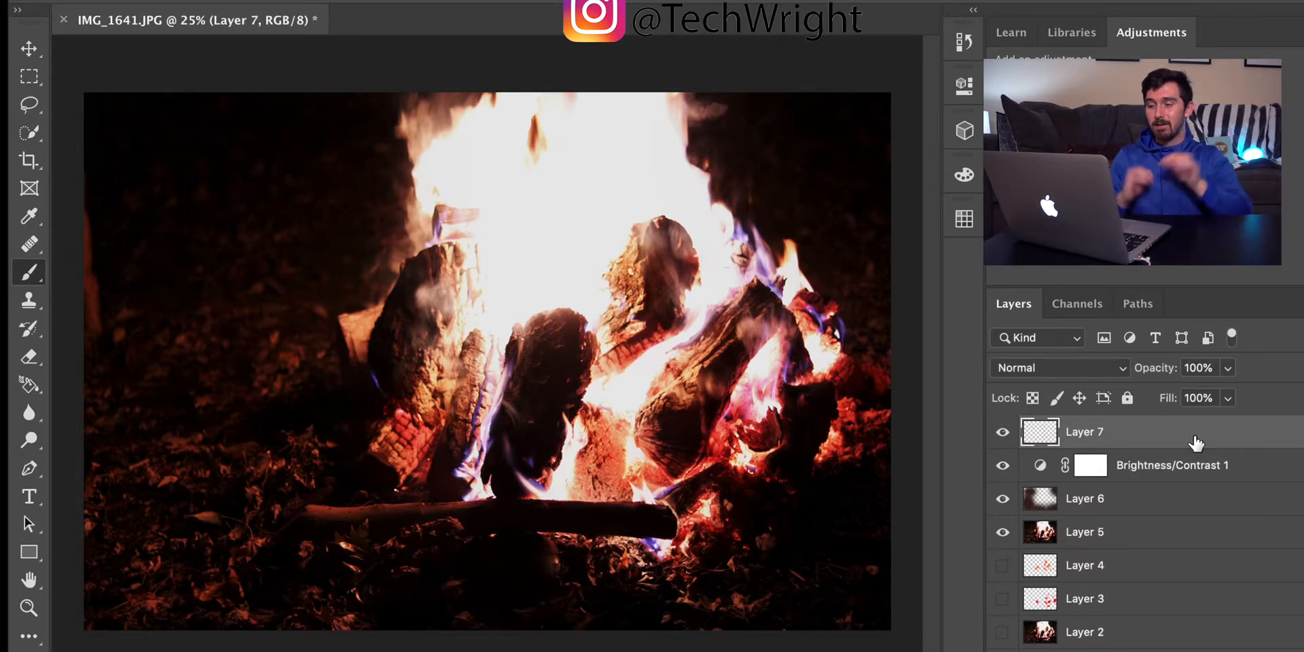
{"action": "key", "text": "super+shift+alt+e"}
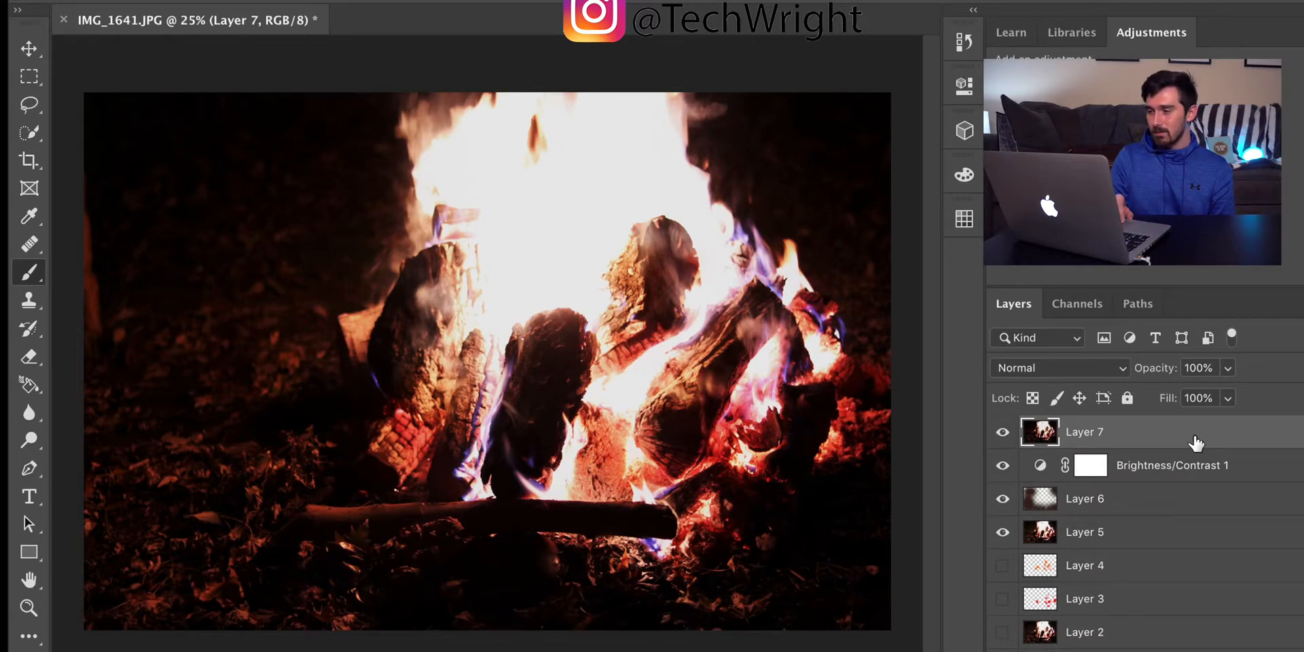
{"action": "left_click", "coordinate": [1002, 465]}
{"action": "left_click", "coordinate": [1002, 500]}
{"action": "left_click", "coordinate": [1002, 532]}
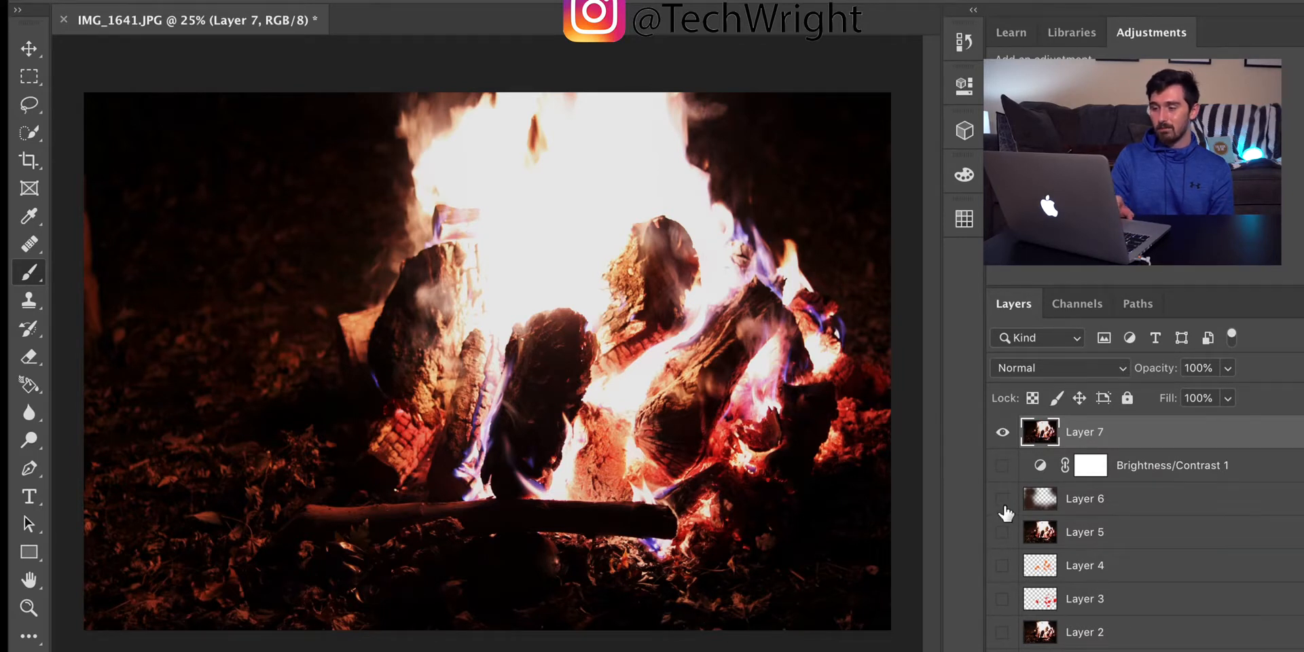
Step: Compare the stamped Layer 7 with the original photo by switching its visibility, leaving Layer 7 shown
{"action": "scroll", "coordinate": [1006, 514], "scroll_direction": "down", "scroll_amount": 2}
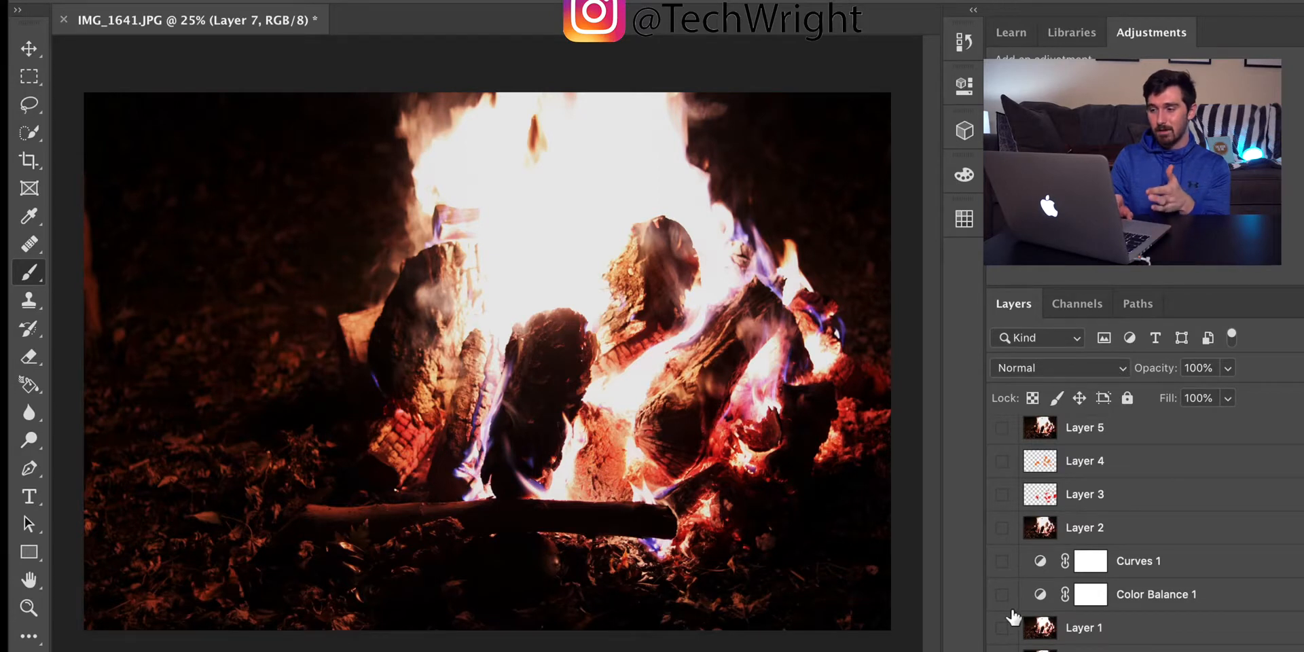
{"action": "scroll", "coordinate": [1012, 616], "scroll_direction": "up", "scroll_amount": 3}
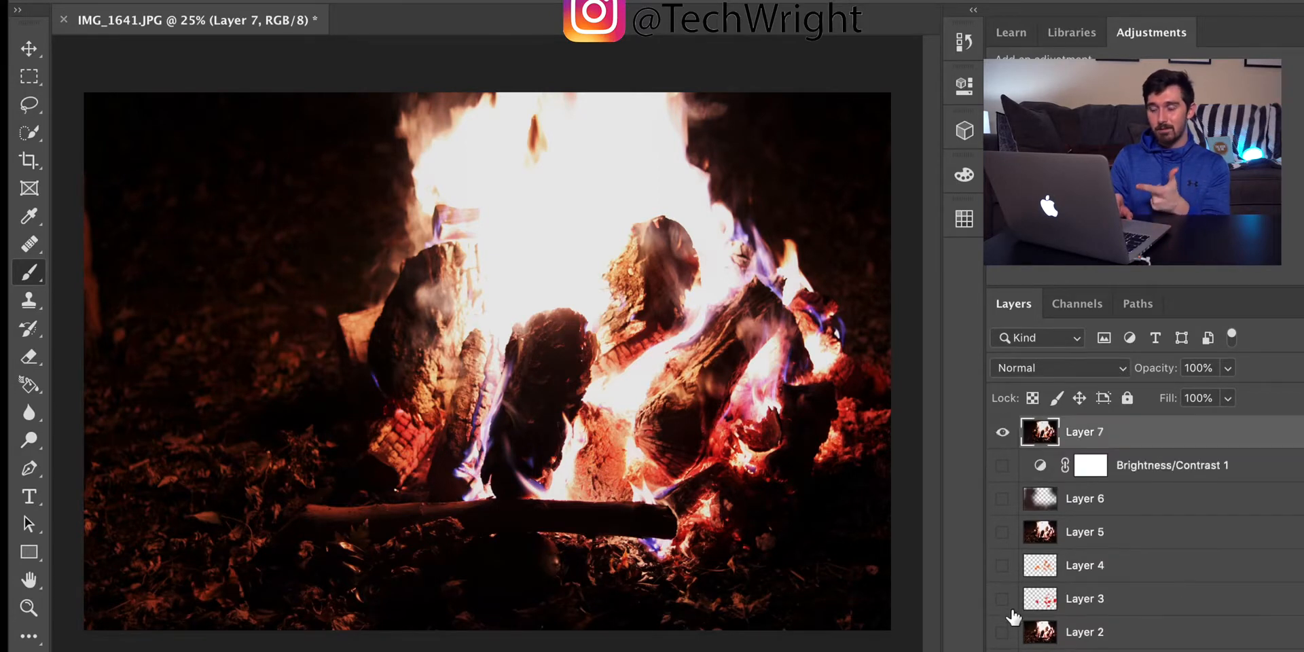
{"action": "left_click", "coordinate": [1002, 432]}
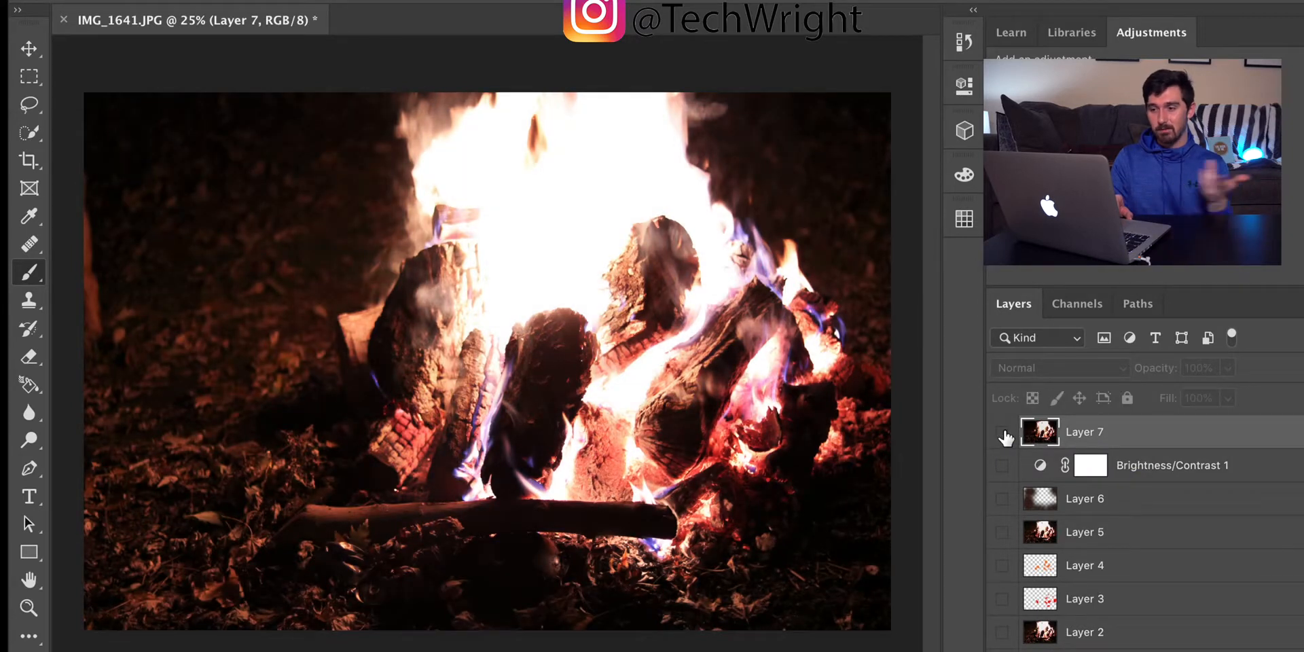
{"action": "left_click", "coordinate": [1002, 432]}
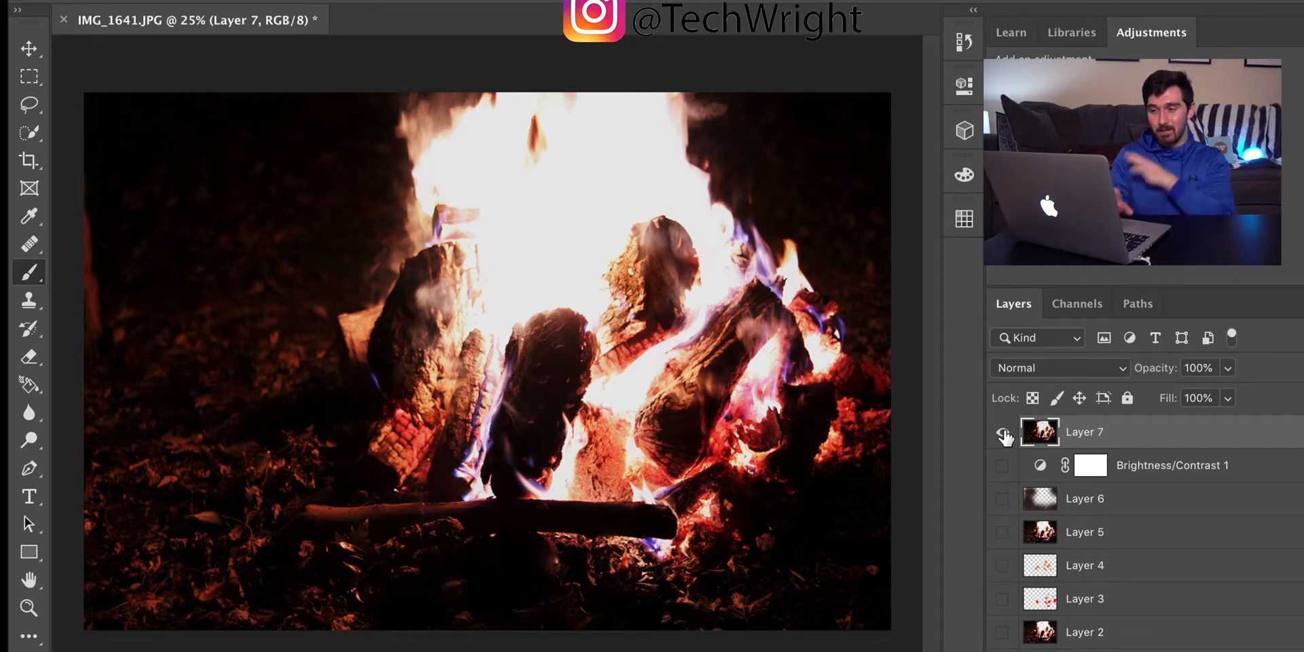
{"action": "left_click", "coordinate": [1002, 433]}
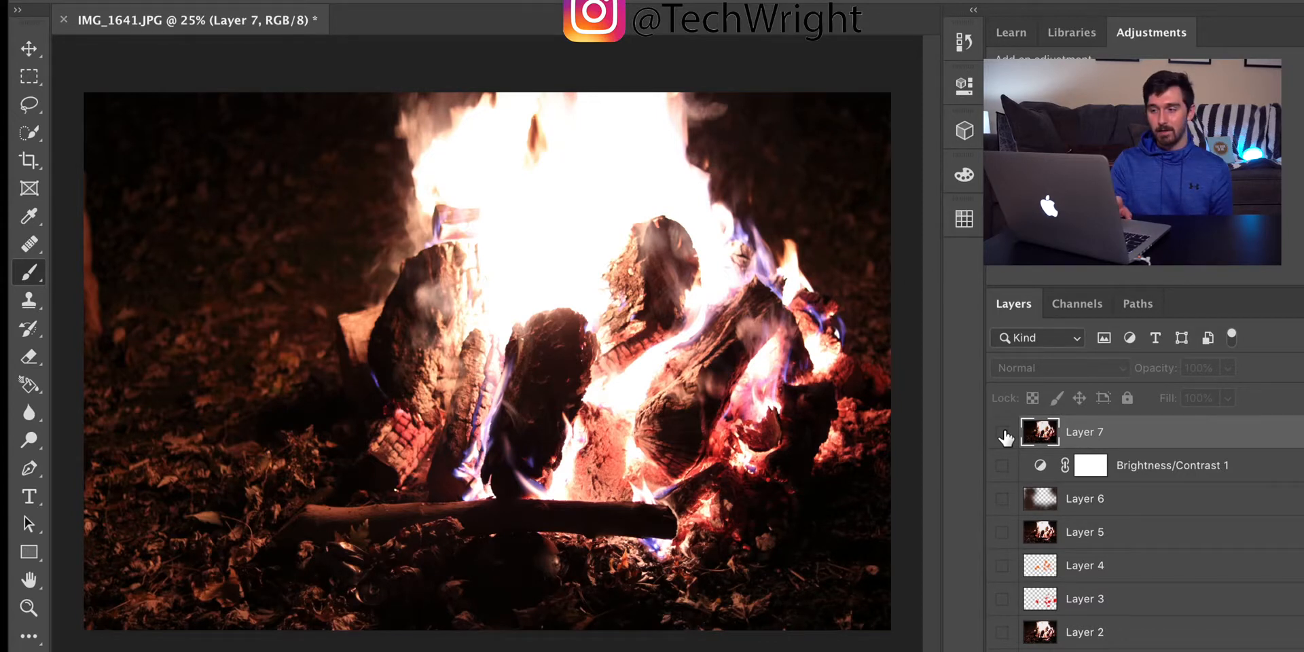
{"action": "left_click", "coordinate": [1003, 435]}
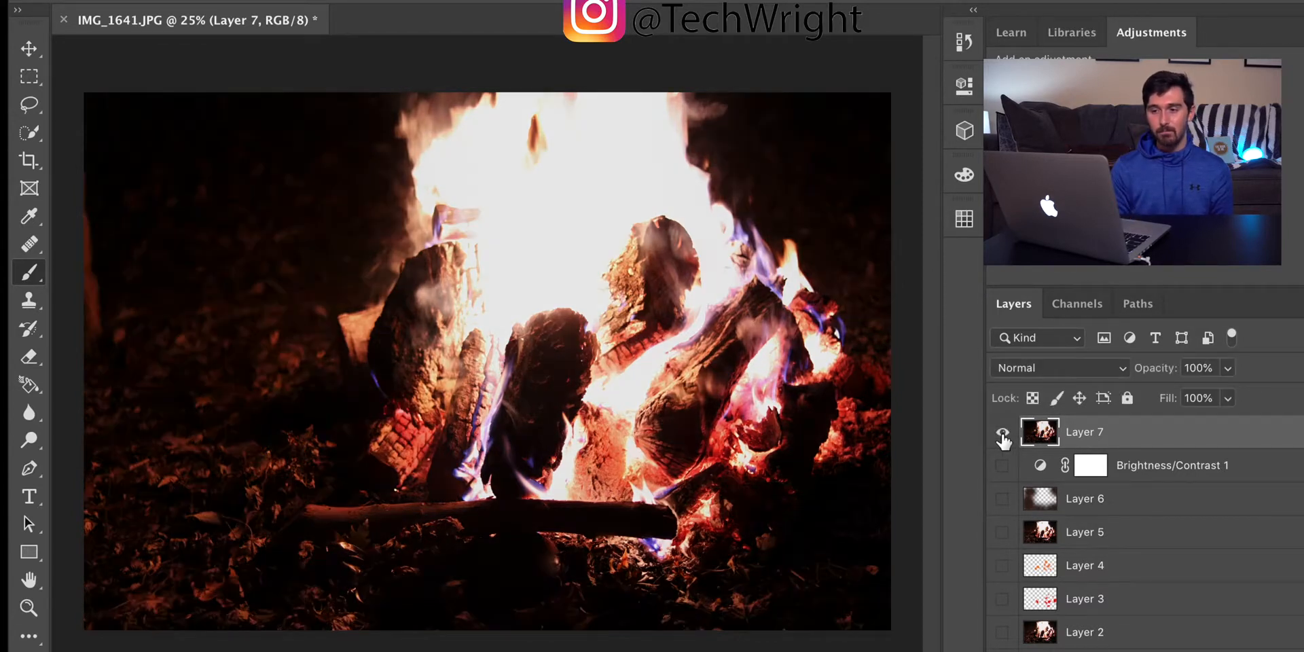